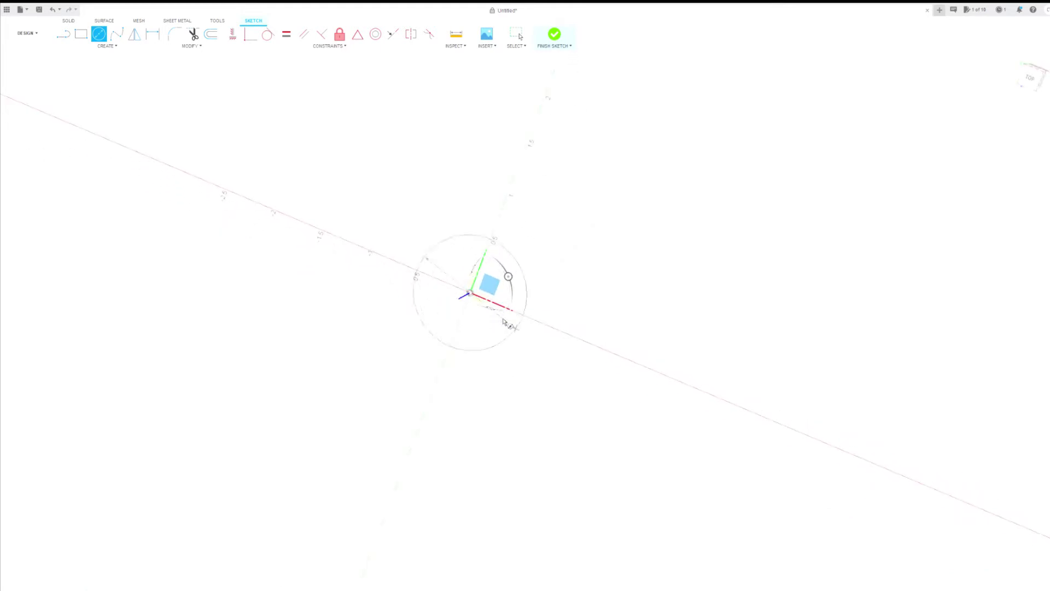
Step: Finish a circle of about 1.18 diameter centred on the origin and offset it outward by 0.125
click(503, 320)
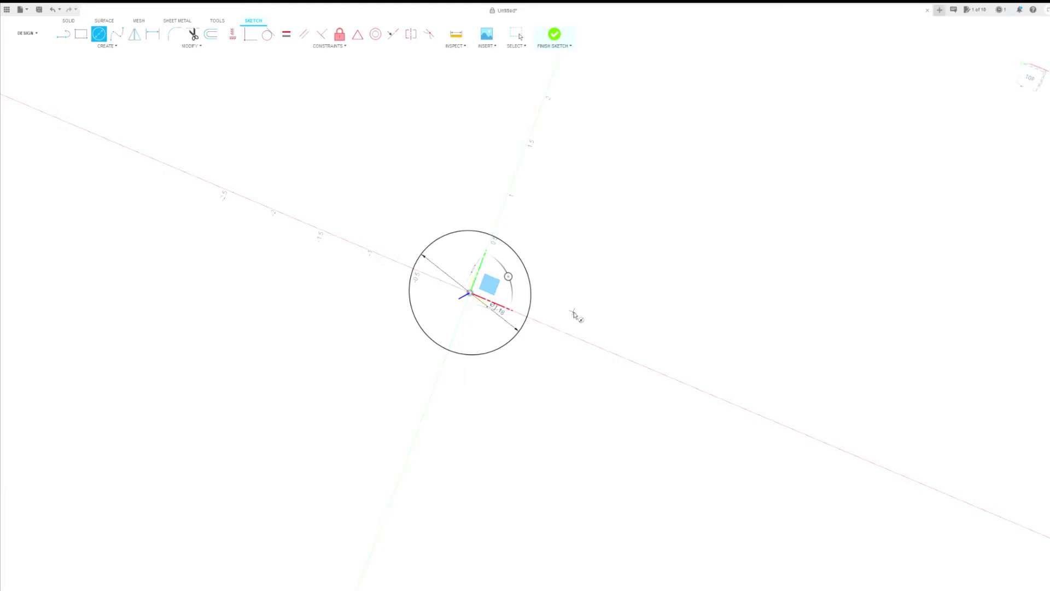
key(o)
click(532, 288)
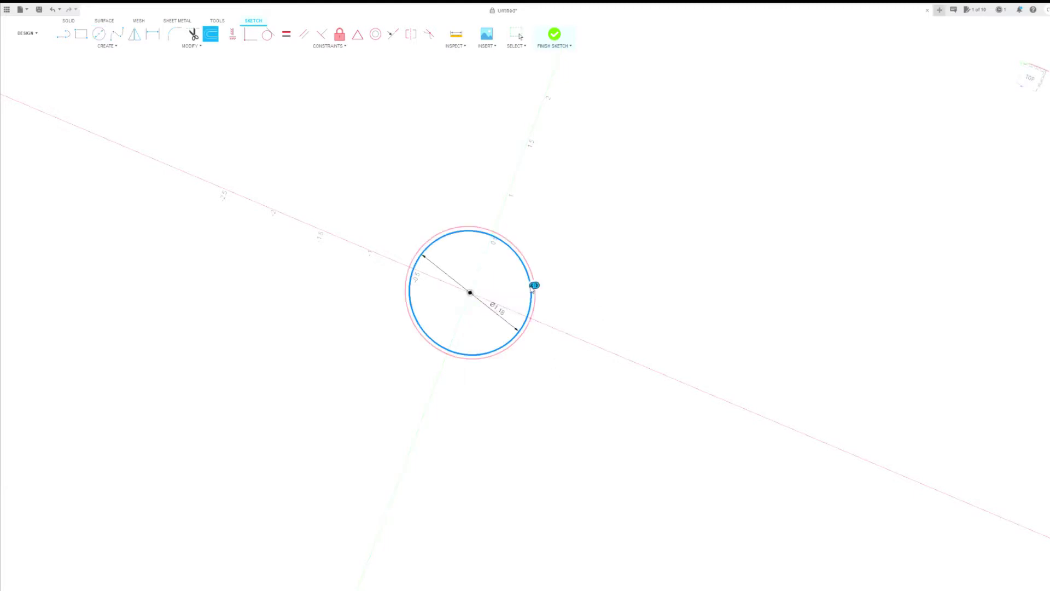
text(0.125)
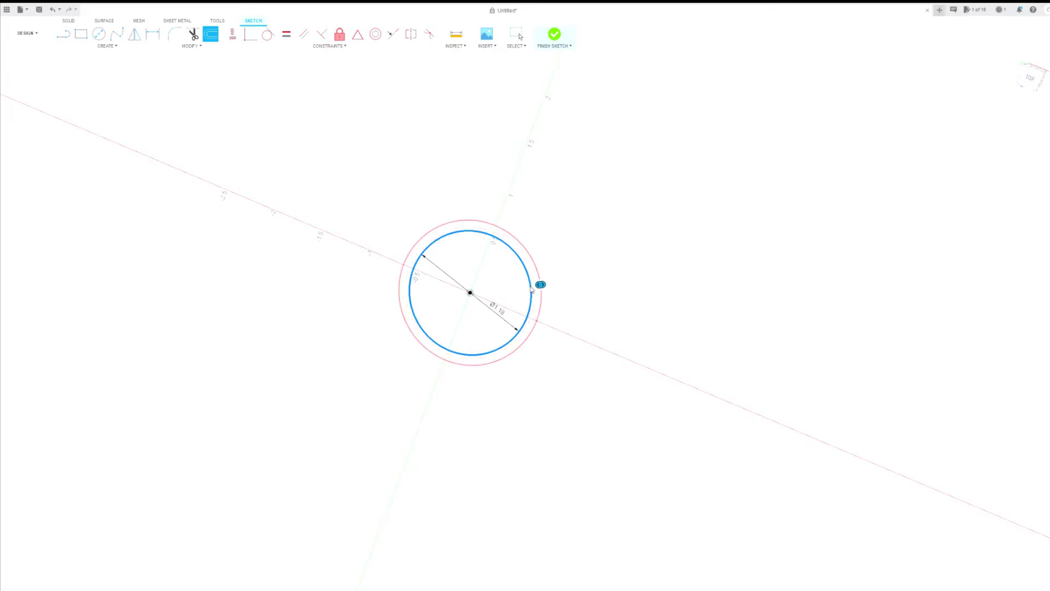
key(Return)
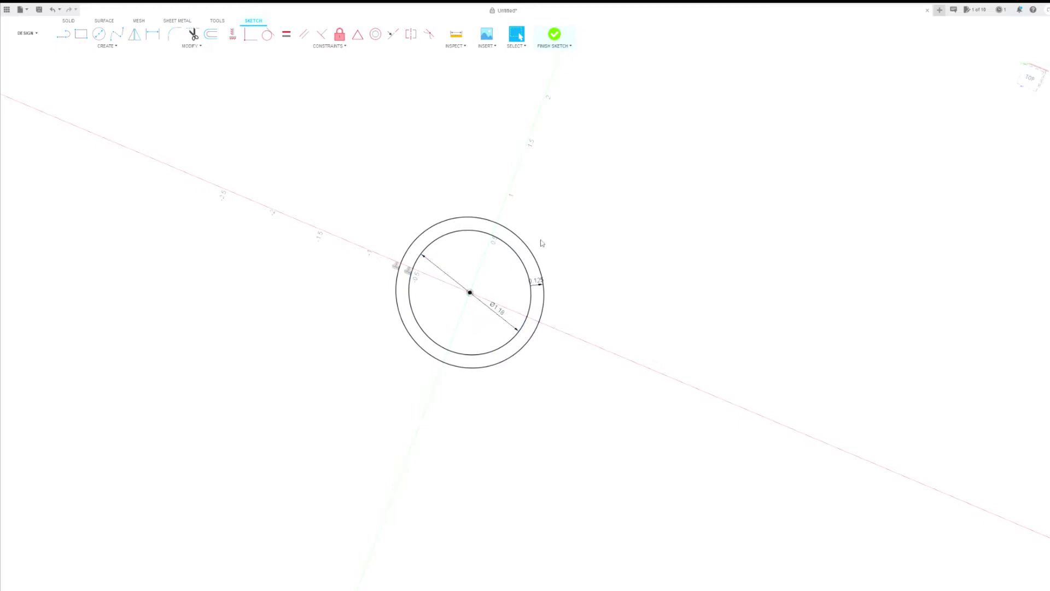
Step: Leave the sketch and construct a plane offset 1.5 above the plane of the two circles
click(344, 46)
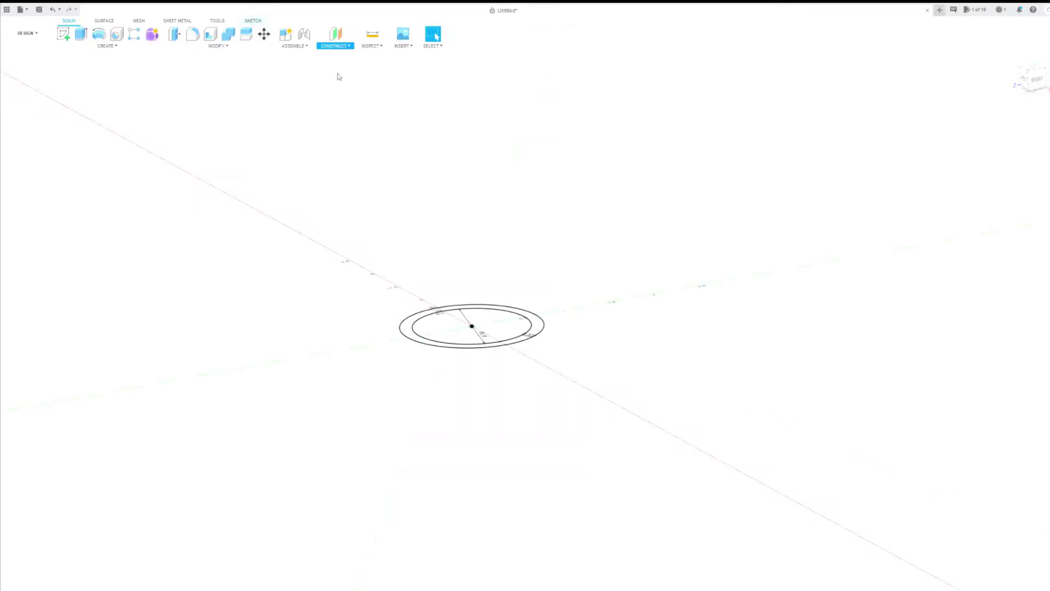
click(343, 58)
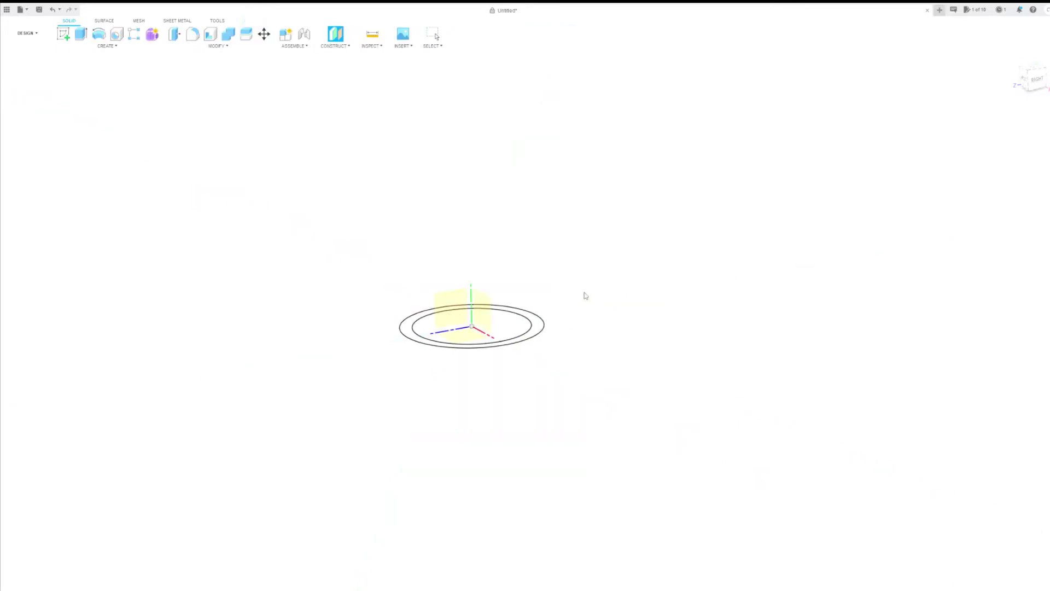
click(467, 337)
text(1.5)
key(Return)
Step: Start a sketch on the offset plane and draw a circle with a diameter of 1.3
shift+middle_drag(468, 339, 487, 320)
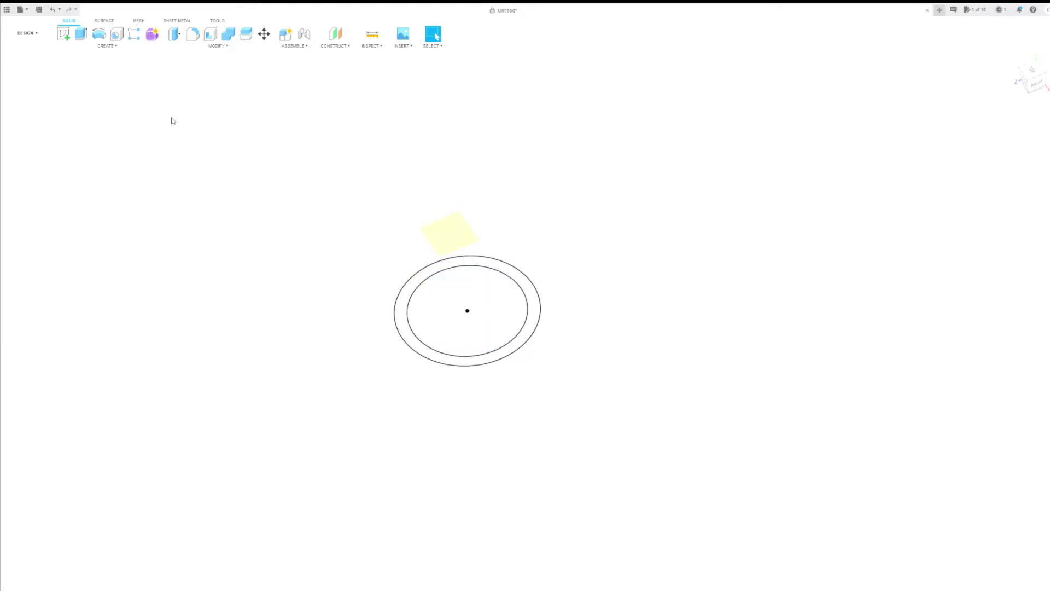
click(63, 34)
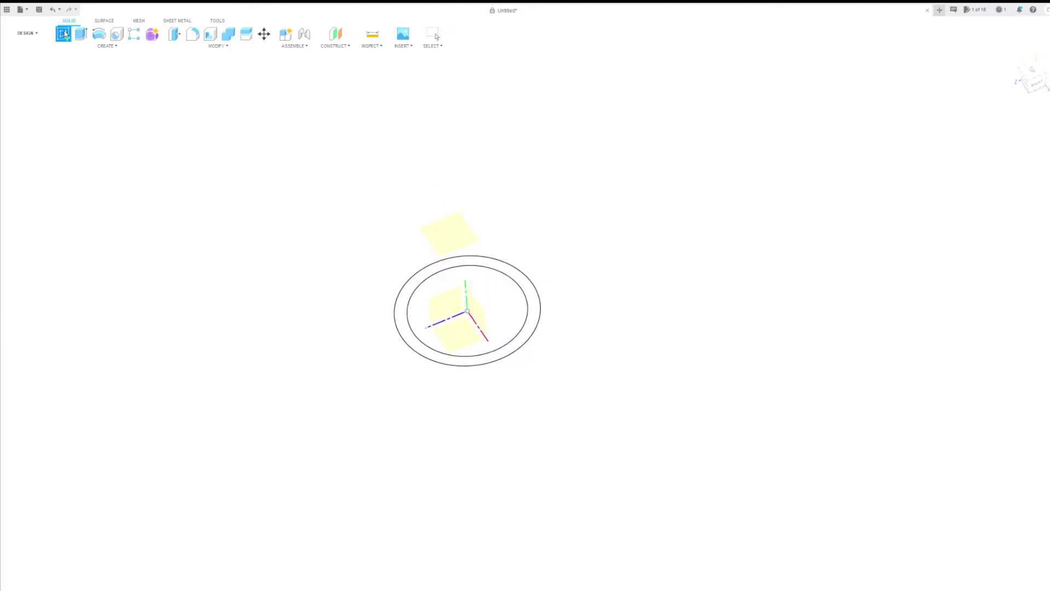
click(448, 230)
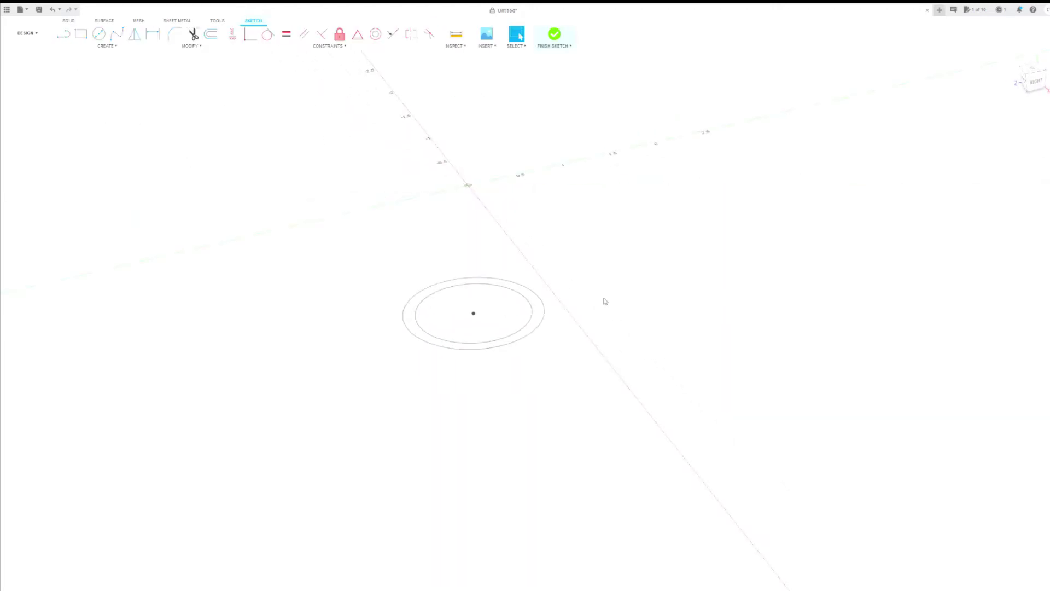
key(c)
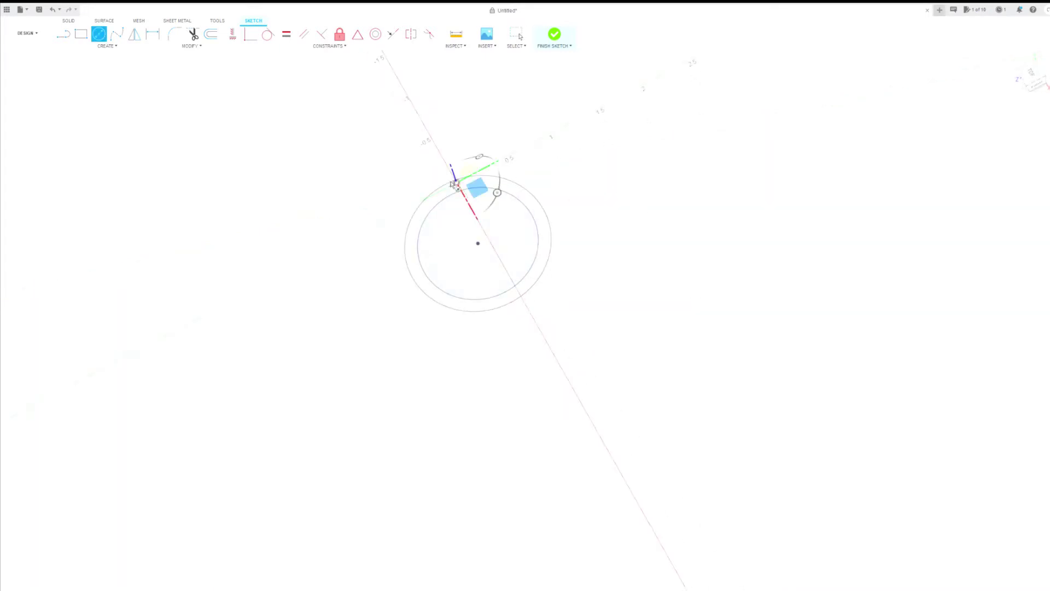
shift+middle_drag(563, 328, 567, 206)
click(475, 226)
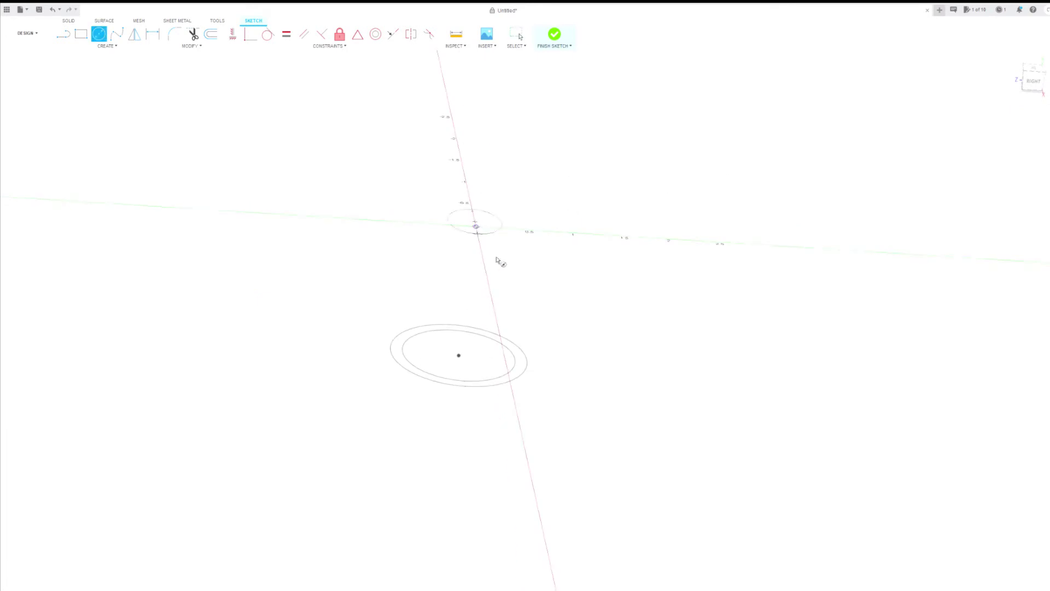
text(1.3)
key(Return)
key(Escape)
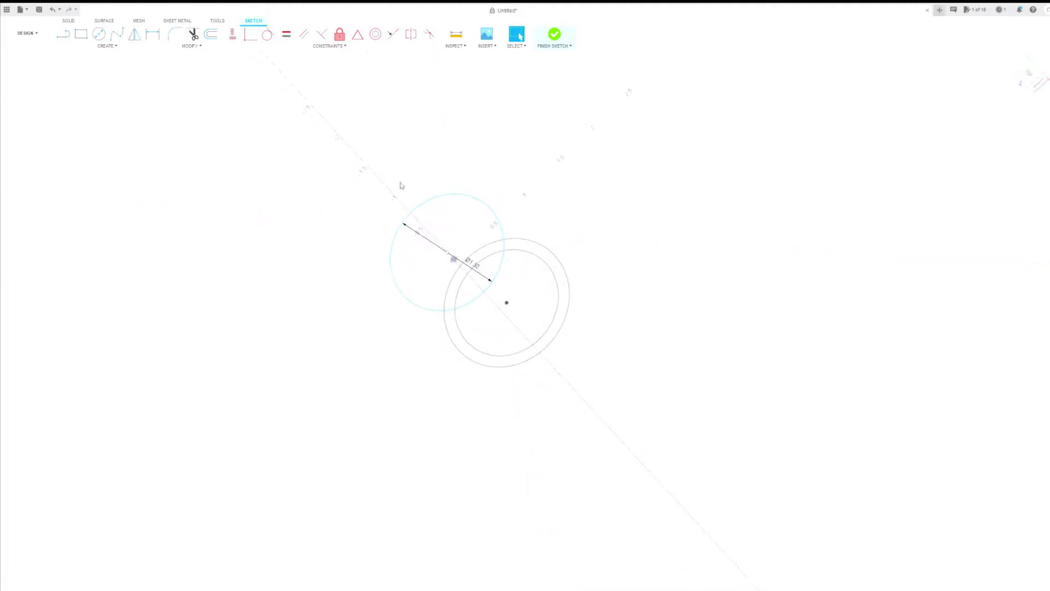
Step: Constrain the 1.3 circle's centre coincident with the origin and offset the circle outward by 0.125
shift+middle_drag(400, 186, 413, 183)
click(250, 39)
click(454, 254)
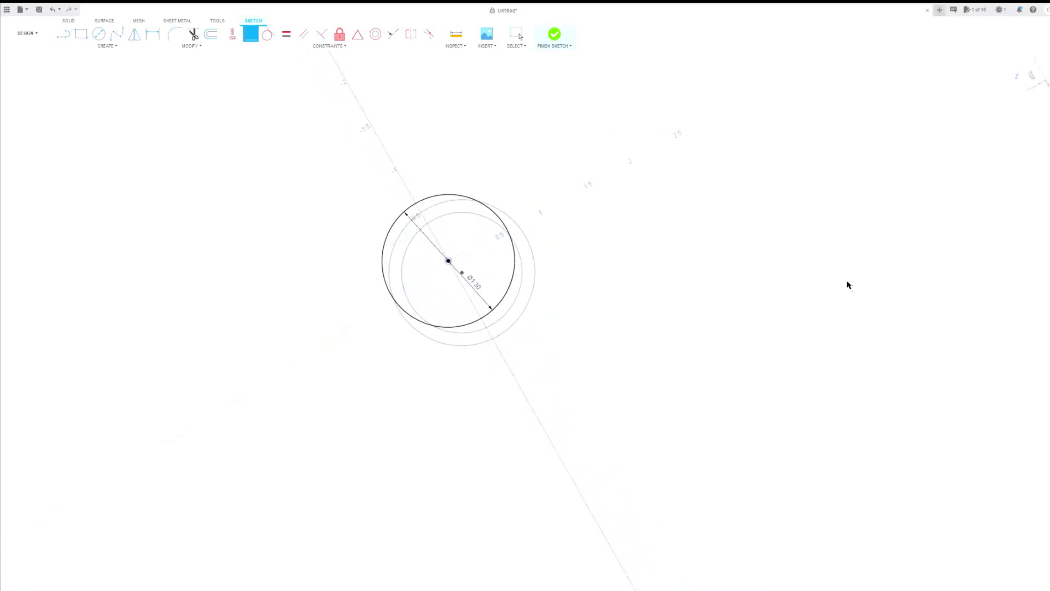
key(o)
click(453, 196)
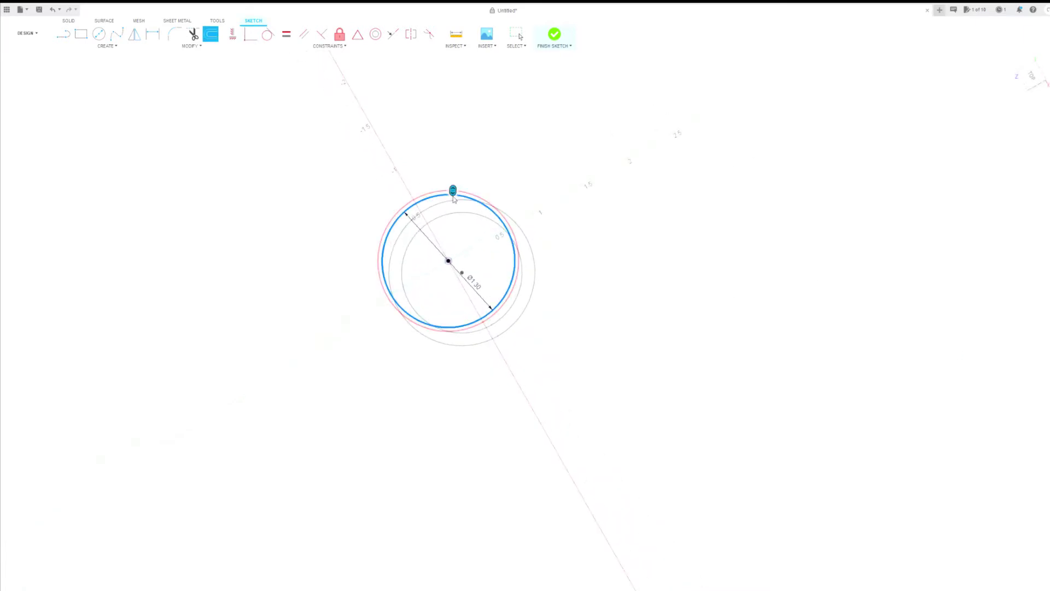
text(.125)
key(Return)
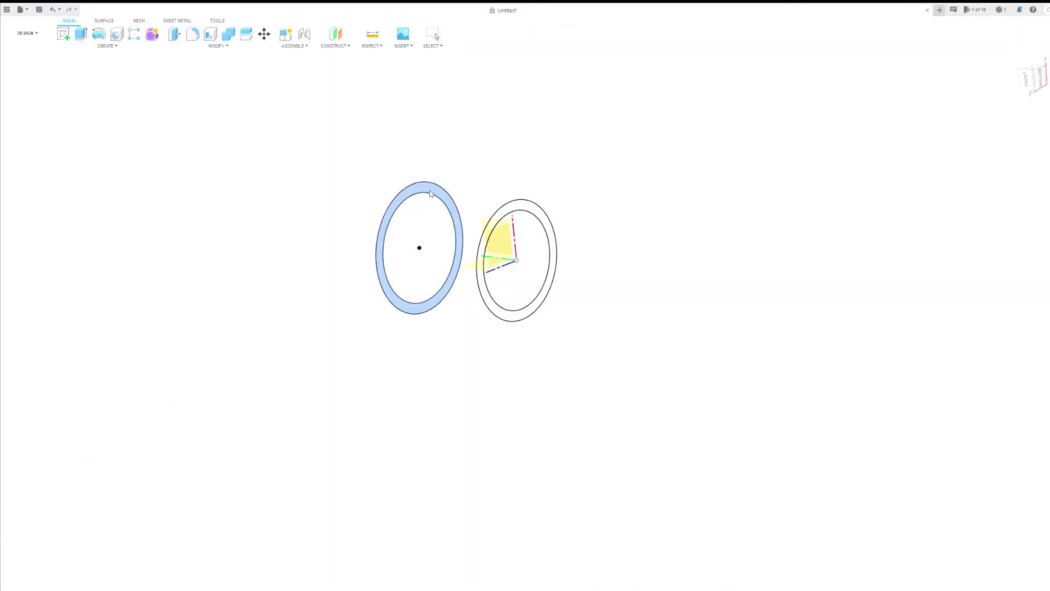
Step: Loft a solid body between the upper and lower ring profiles
click(430, 193)
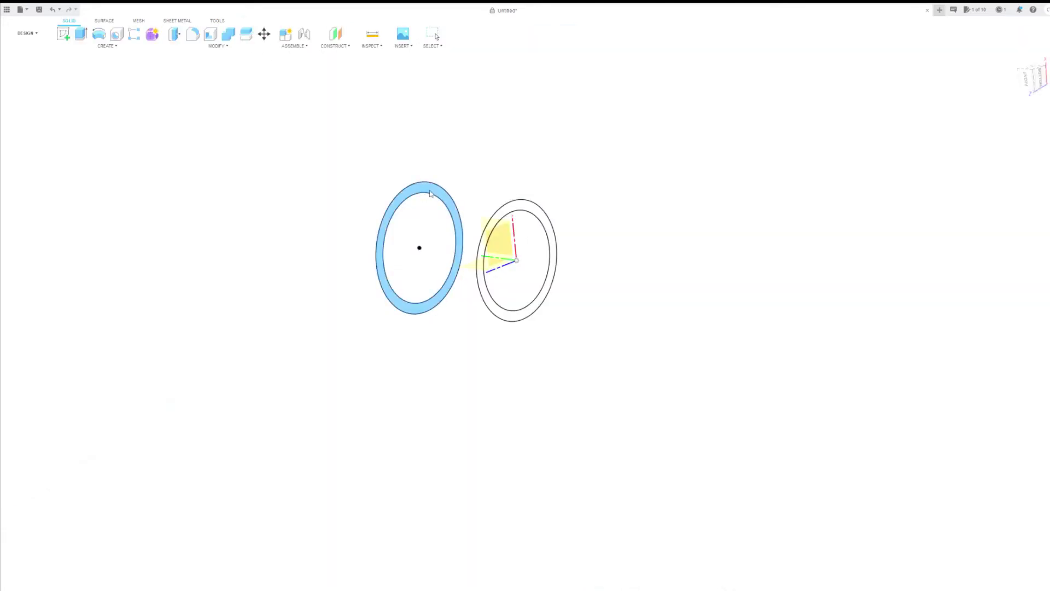
click(529, 209)
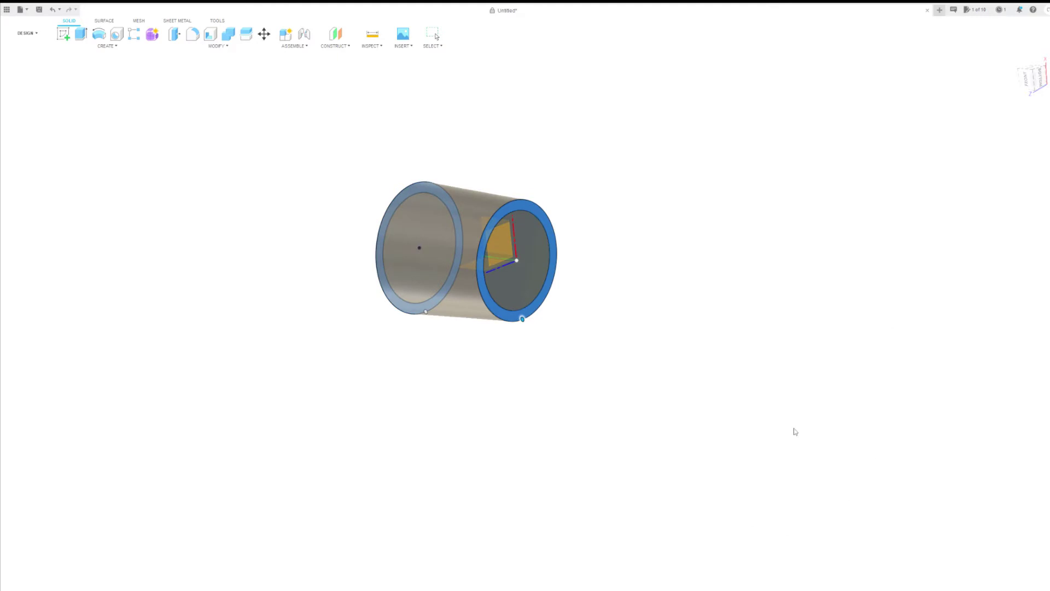
mouse_move(794, 429)
shift+middle_down()
mouse_move(810, 394)
mouse_move(1017, 293)
mouse_move(934, 377)
mouse_move(211, 383)
mouse_move(71, 123)
mouse_move(150, 206)
mouse_move(461, 261)
mouse_move(704, 431)
mouse_move(714, 416)
shift+middle_up()
key(Return)
Step: Loft between the two inner circle profiles to cut the bore through the tapered body
click(407, 257)
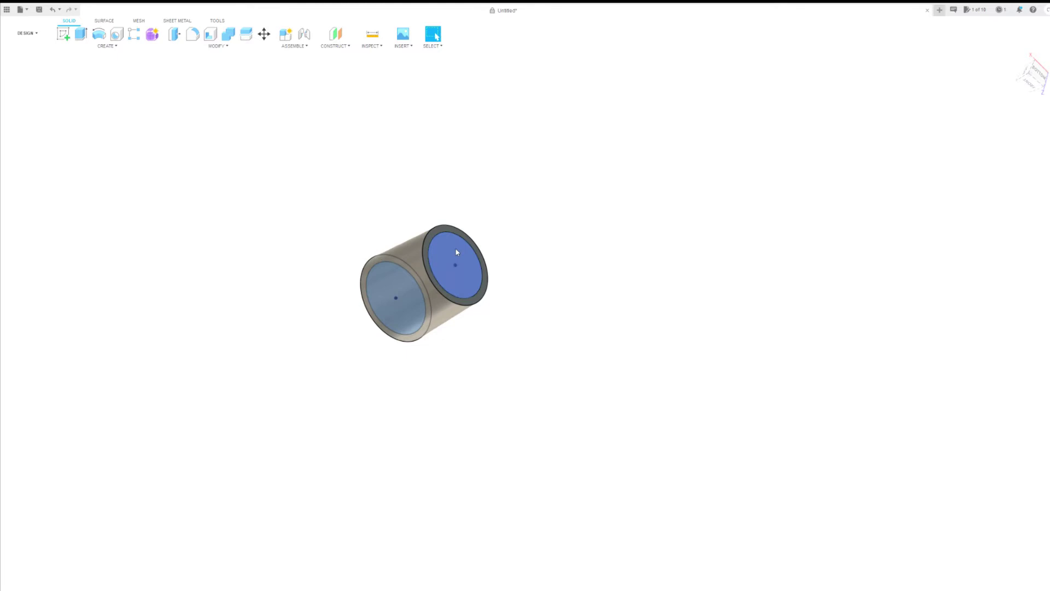
click(464, 265)
click(104, 47)
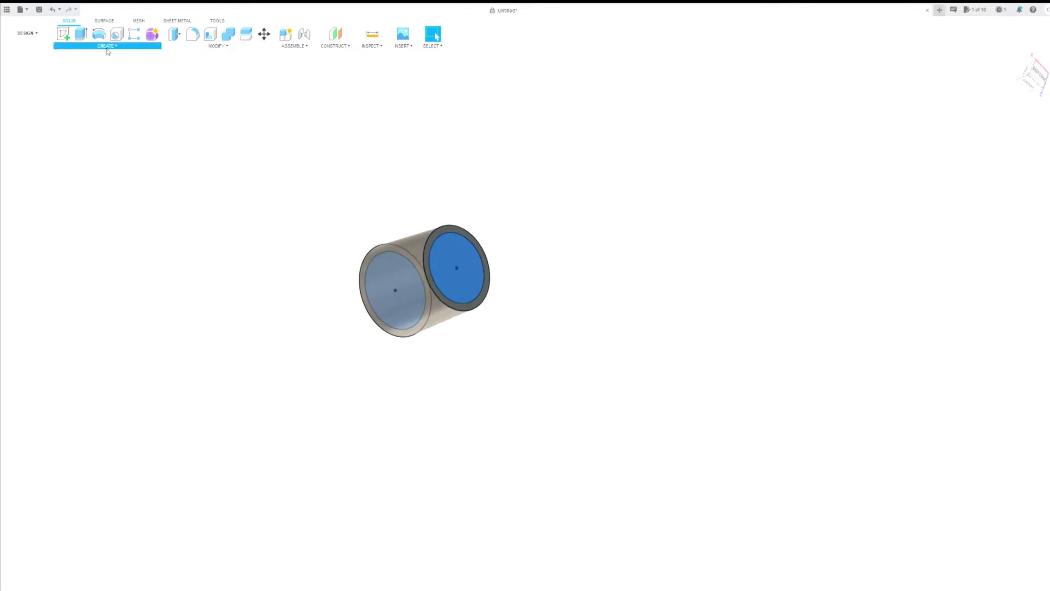
click(98, 121)
shift+middle_drag(403, 138, 785, 381)
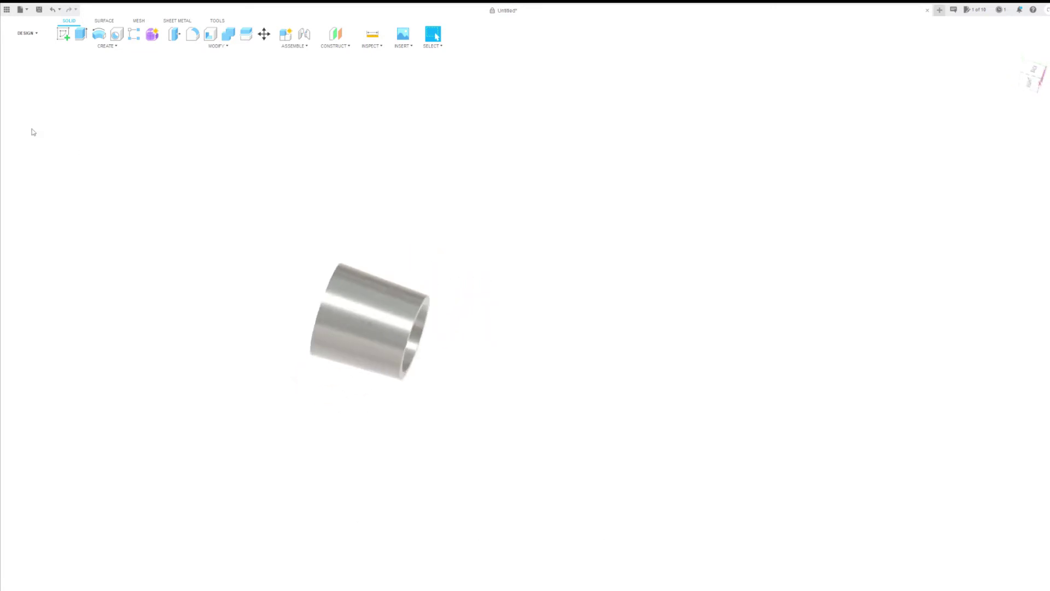
Step: Construct a plane tangent to the outside of the tapered tube
shift+middle_drag(584, 413, 539, 403)
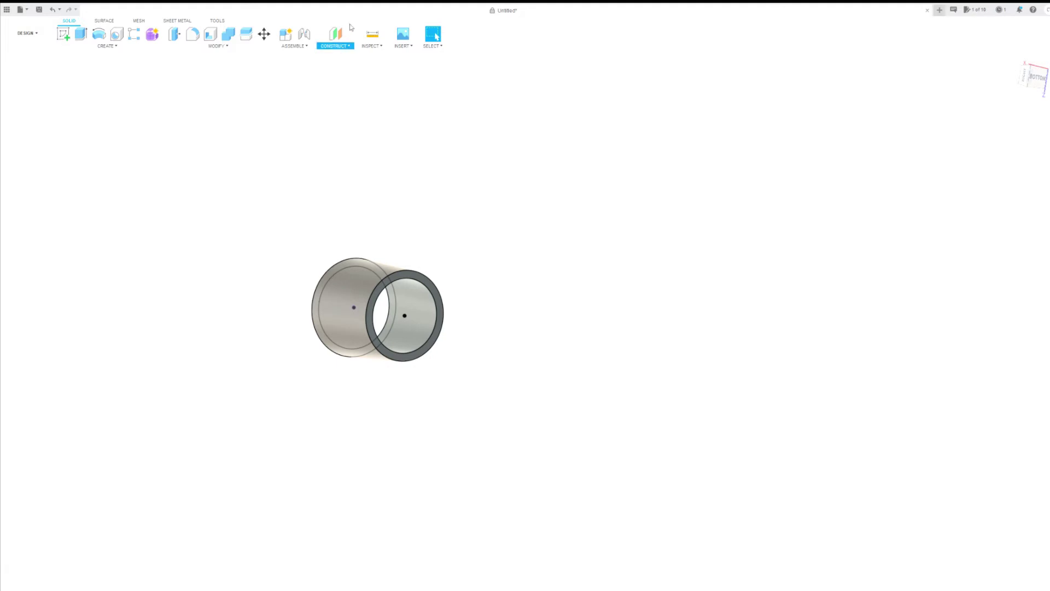
click(335, 35)
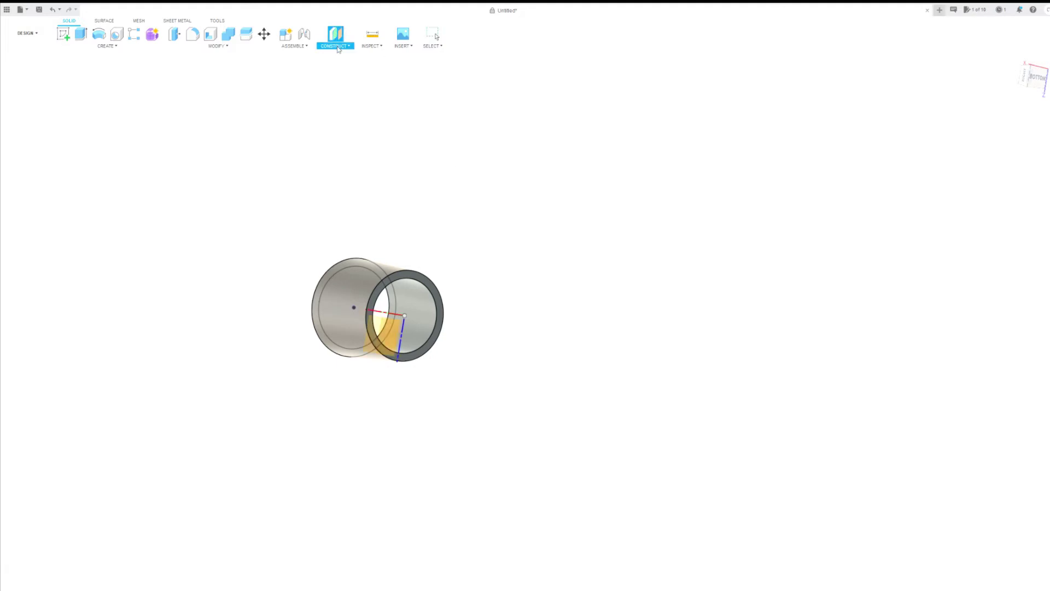
click(345, 73)
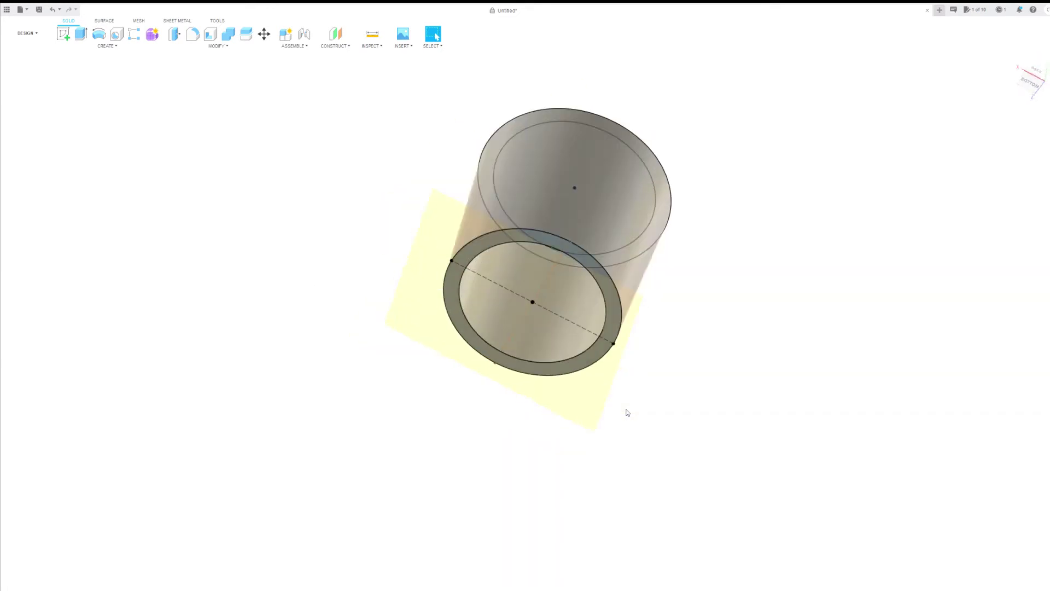
Step: Construct another plane offset outward from the tangent plane, away from the tube
click(468, 362)
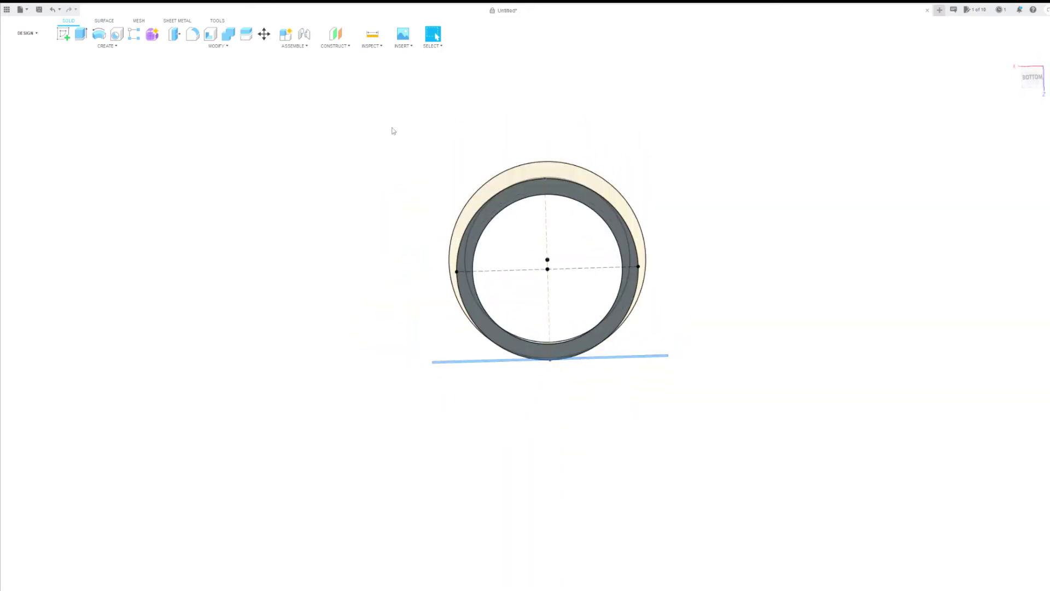
click(335, 46)
click(338, 58)
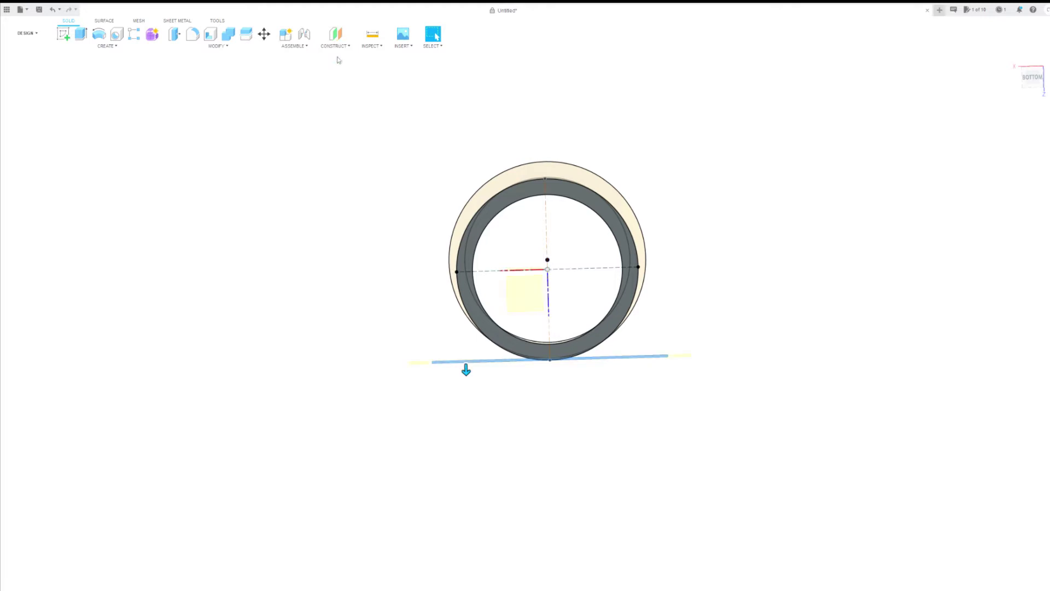
key(Return)
shift+middle_drag(740, 483, 870, 377)
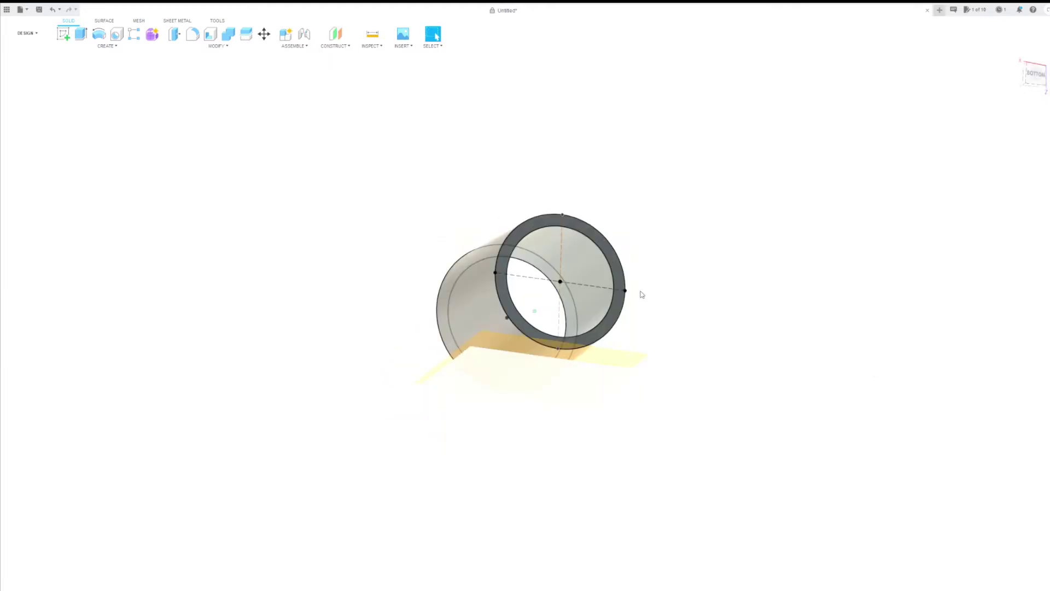
Step: Sketch a thin rectangle, wider than the tube, on the offset plane just beyond the tube's narrow end
click(444, 378)
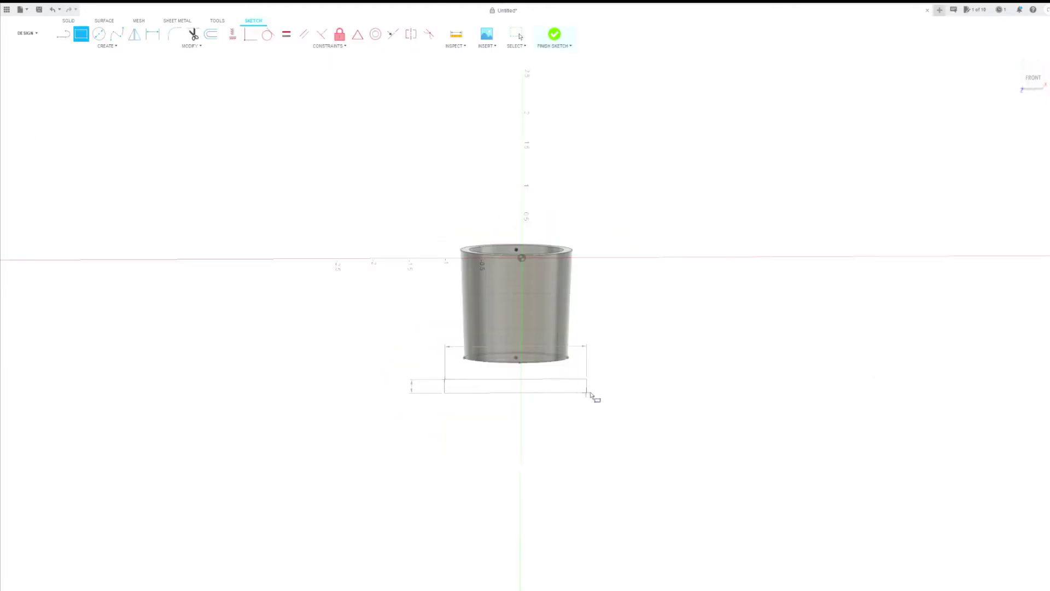
click(602, 395)
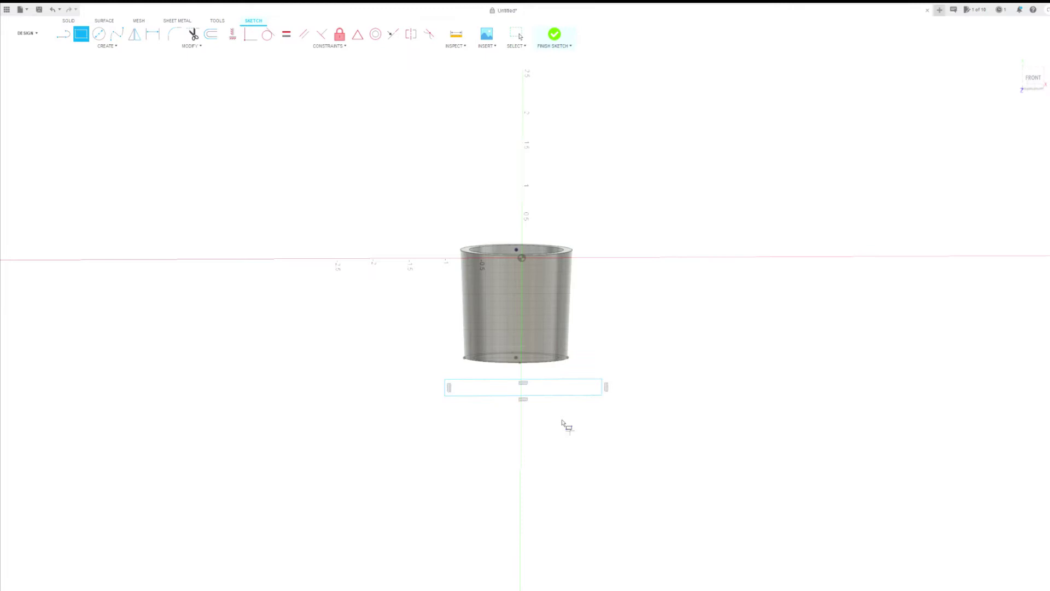
key(Escape)
Step: Project the tube body's outline into the rectangle sketch
shift+middle_drag(355, 273, 530, 389)
click(529, 306)
shift+middle_drag(640, 132, 654, 192)
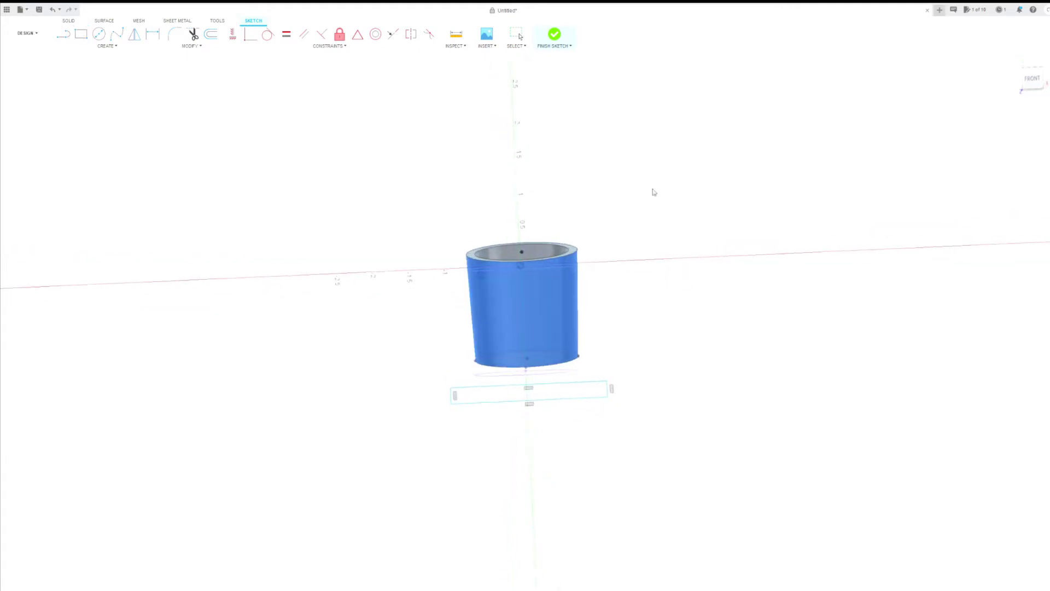
click(896, 157)
shift+middle_drag(660, 345, 658, 322)
Step: Draw a construction line from the origin along the tube's axis and place a point midway along the rectangle's lower edge
key(l)
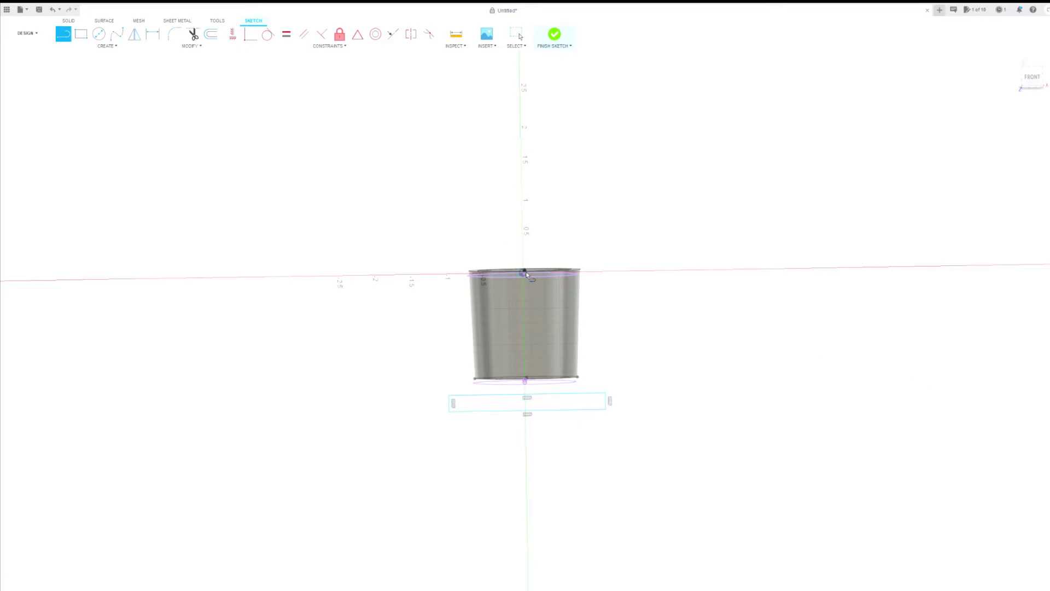
click(115, 45)
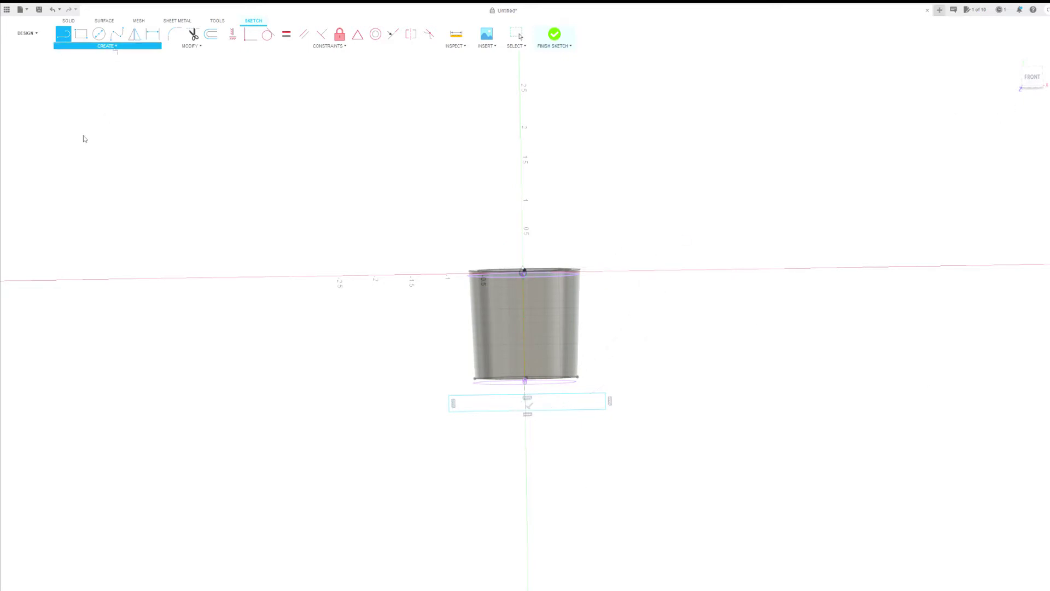
click(83, 136)
scroll(534, 421, up, 5)
Step: Centre the rectangle on the tube's axis with a coincident constraint at its lower-edge midpoint and narrow its width
click(251, 38)
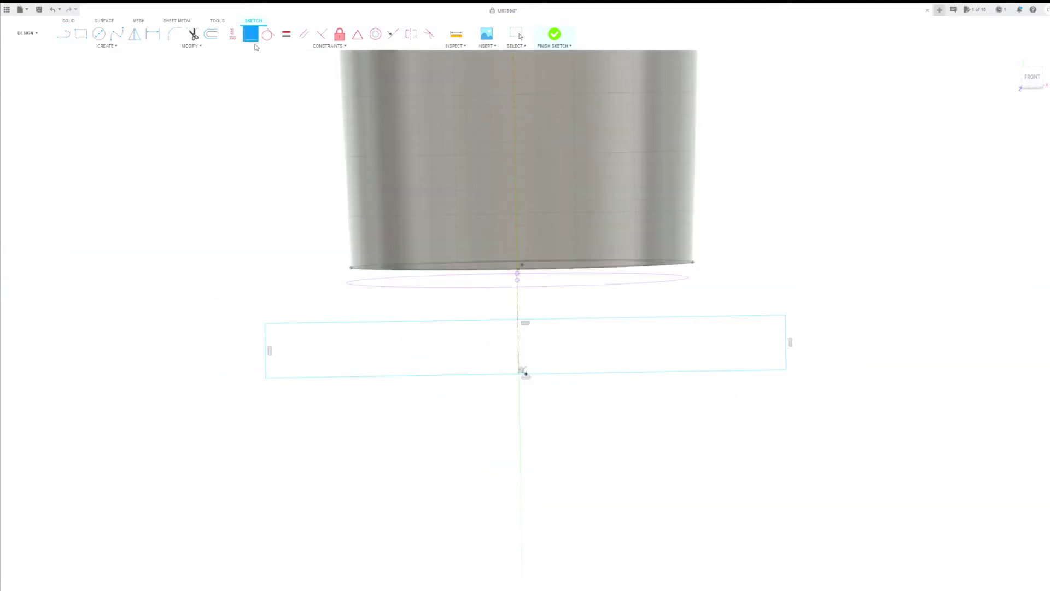
click(522, 373)
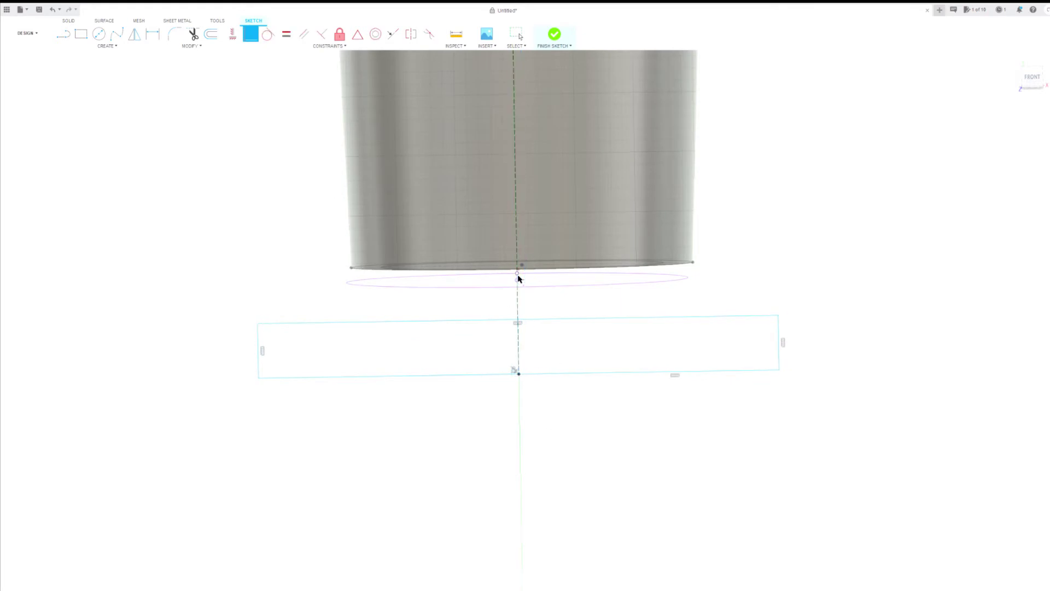
key(Escape)
drag(259, 350, 297, 350)
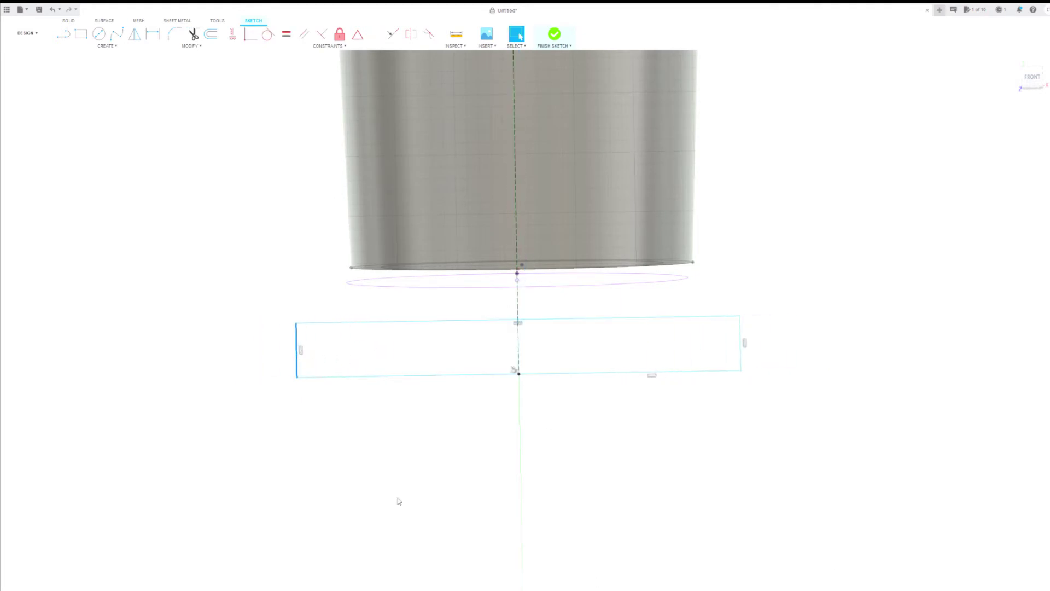
click(345, 421)
Step: Dimension the rectangle to 0.25 high and 3.00 wide
key(d)
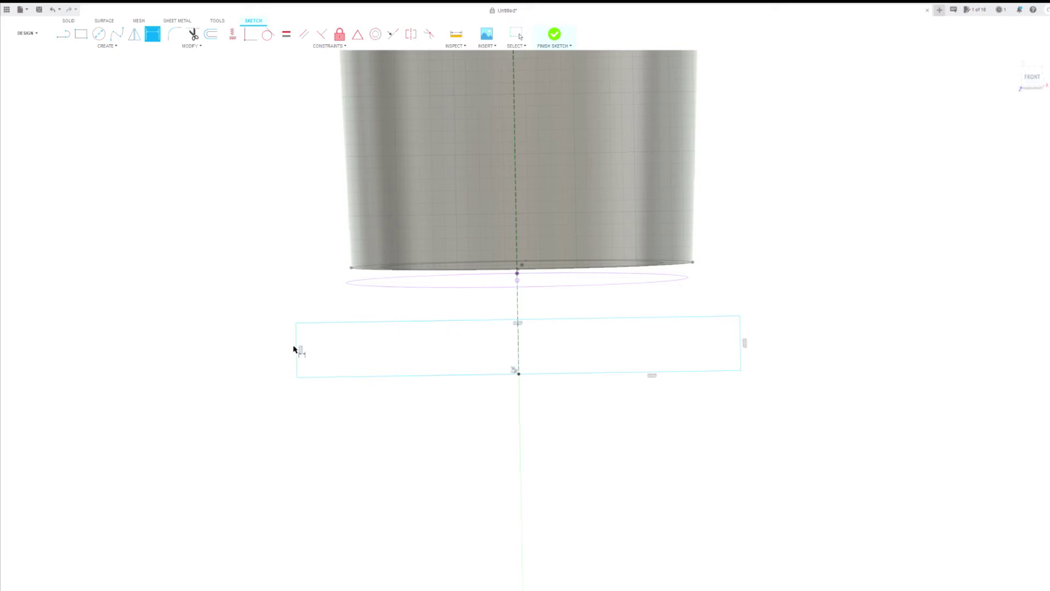
click(296, 346)
click(245, 346)
text(0.25)
key(Return)
click(331, 383)
click(335, 421)
text(3)
key(Return)
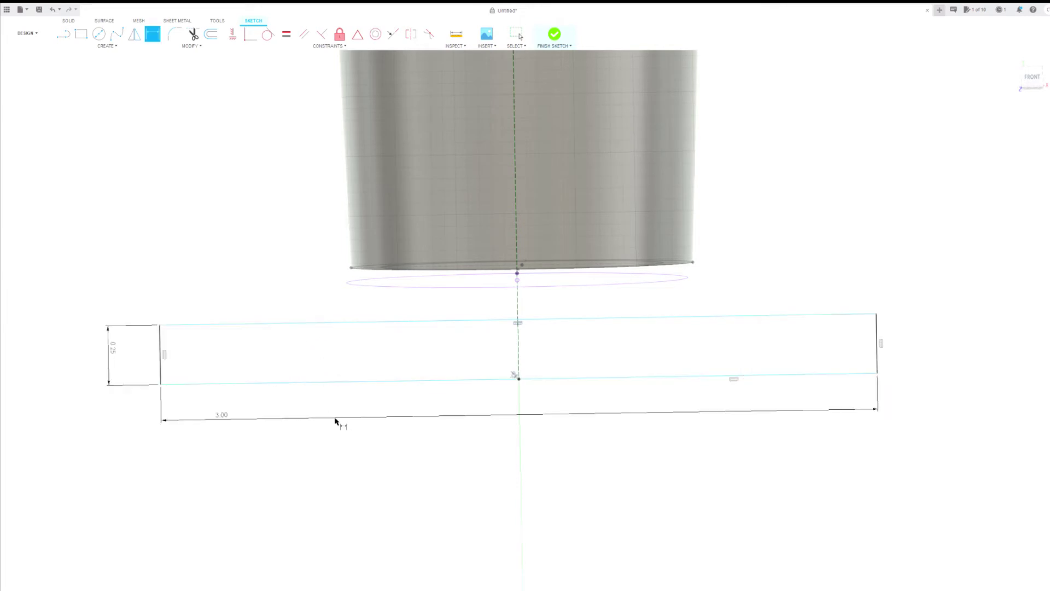
Step: Offset all four edges of the rectangle outward by 0.125 to form a surrounding outer rectangle
key(Escape)
click(221, 323)
shift+click(160, 350)
shift+click(202, 383)
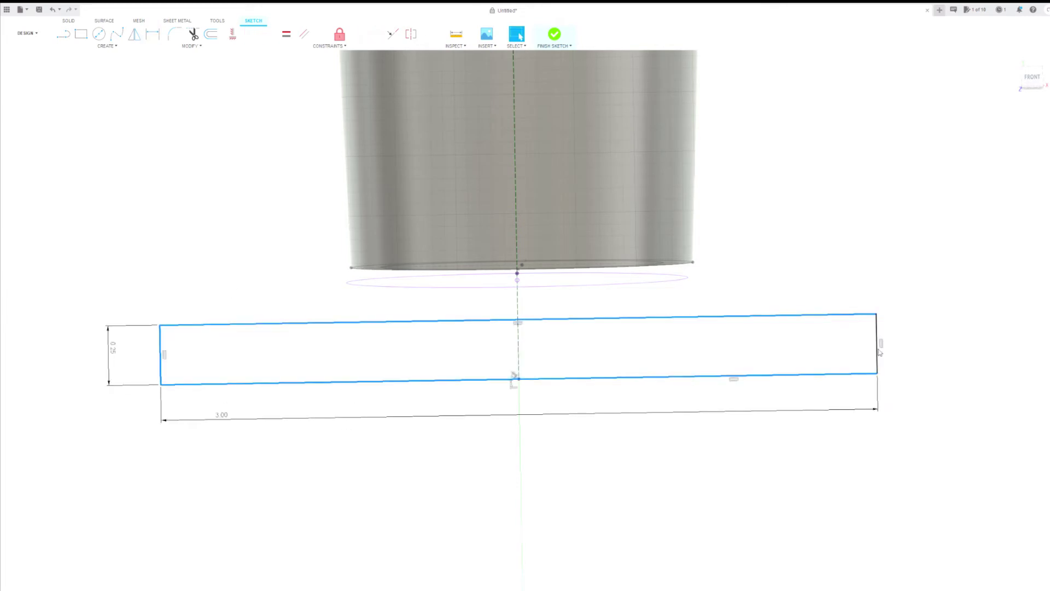
shift+click(877, 359)
key(o)
key(Return)
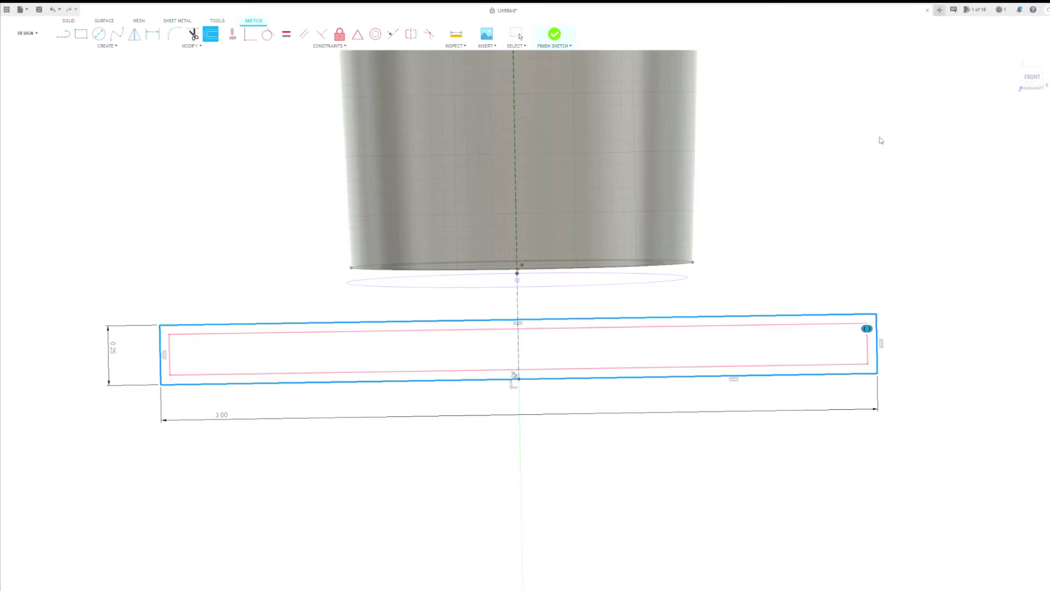
text(.125)
click(898, 156)
click(904, 171)
Step: Set the distance between the inner rectangle's near edge and the tube's narrow end to 0.25
shift+middle_drag(667, 365, 351, 241)
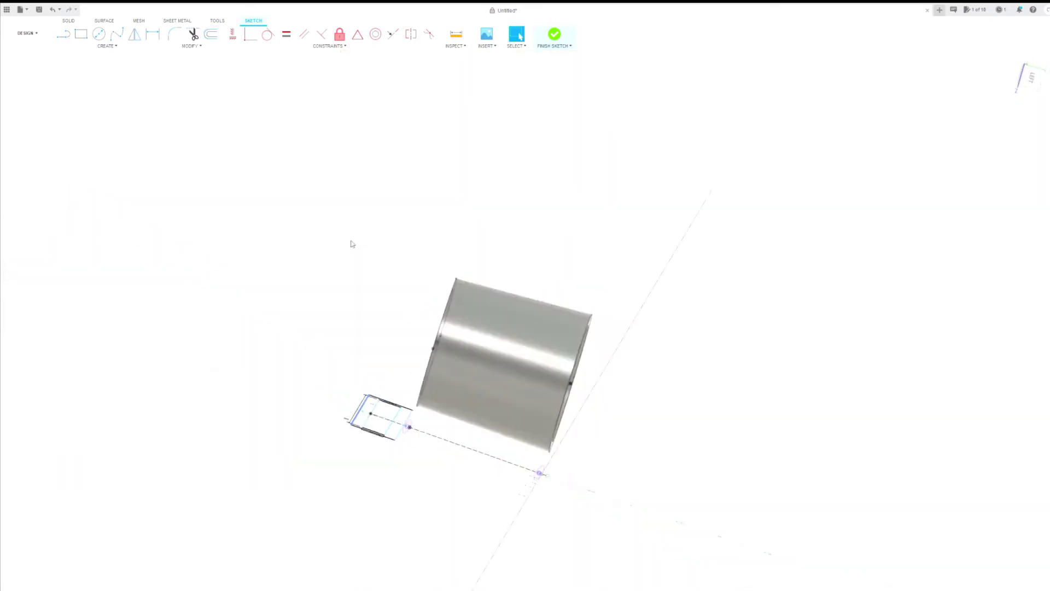
mouse_move(351, 242)
shift+middle_down()
mouse_move(460, 509)
mouse_move(425, 492)
shift+middle_up()
key(d)
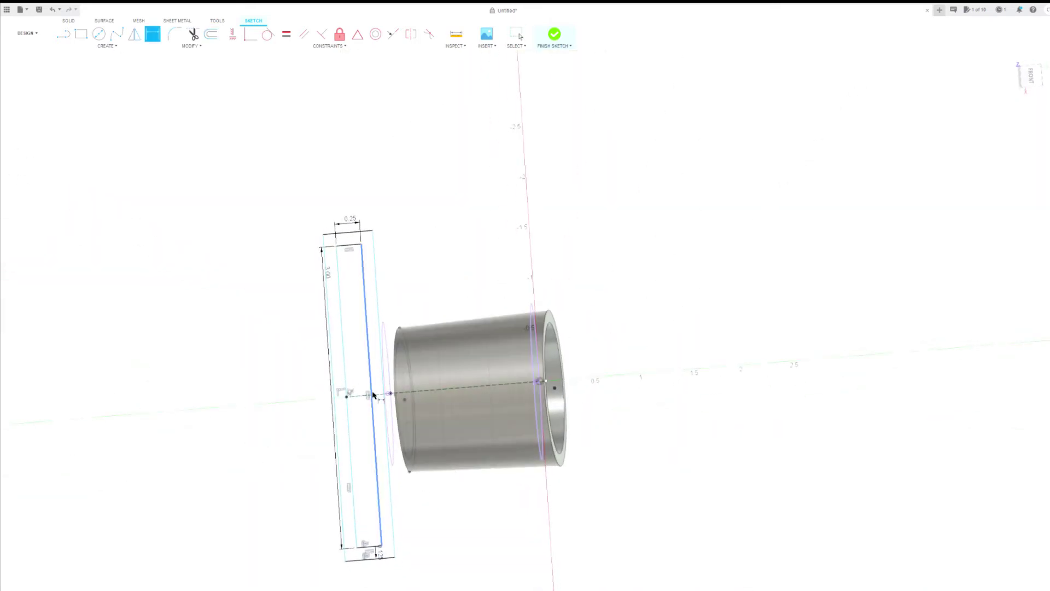
click(373, 395)
shift+middle_drag(391, 398, 392, 389)
click(389, 387)
click(414, 176)
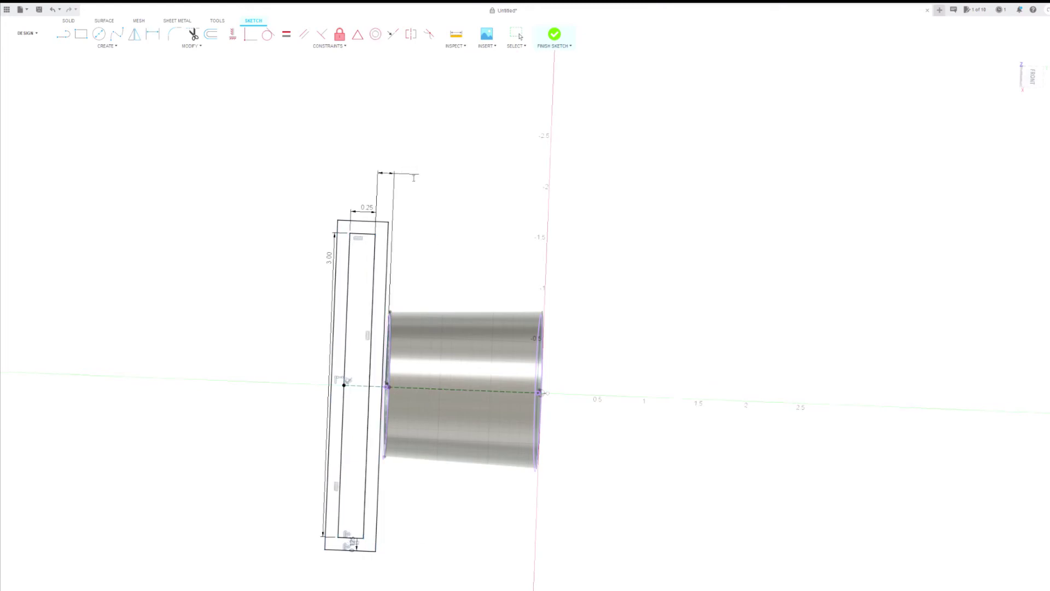
text(.25)
key(Return)
mouse_move(538, 539)
shift+middle_down()
mouse_move(587, 218)
mouse_move(335, 398)
mouse_move(306, 404)
mouse_move(285, 546)
shift+middle_up()
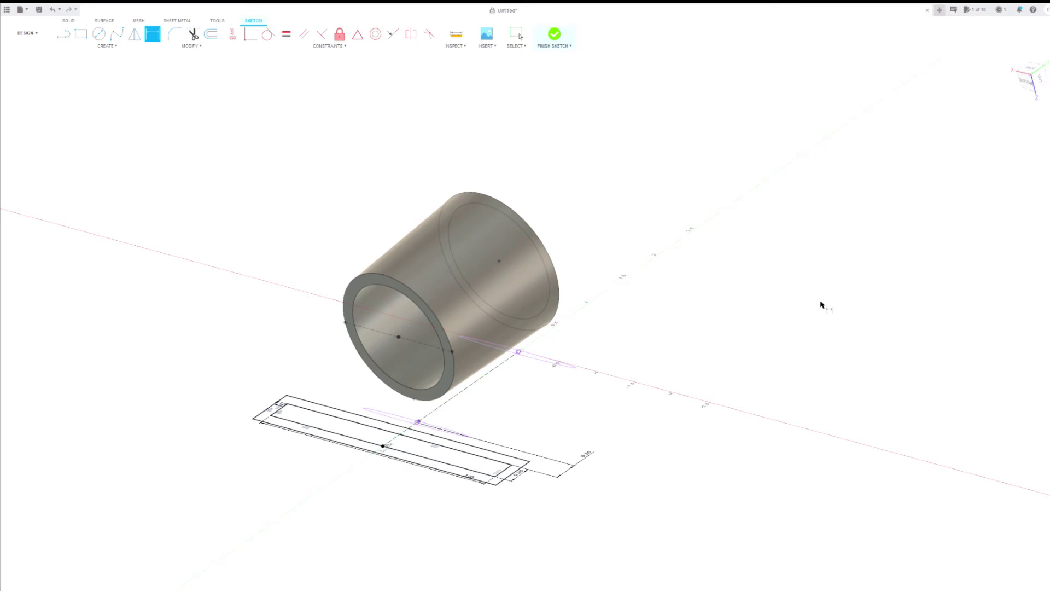
Step: Draw a short line across the inner rectangle along the tube's axis and place a point at its midpoint
key(l)
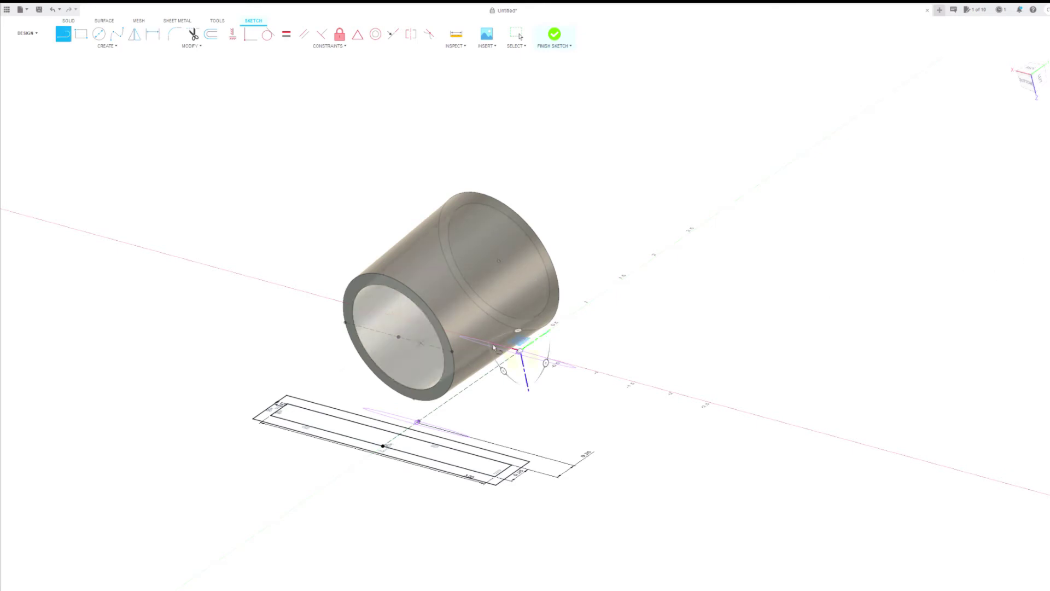
click(101, 45)
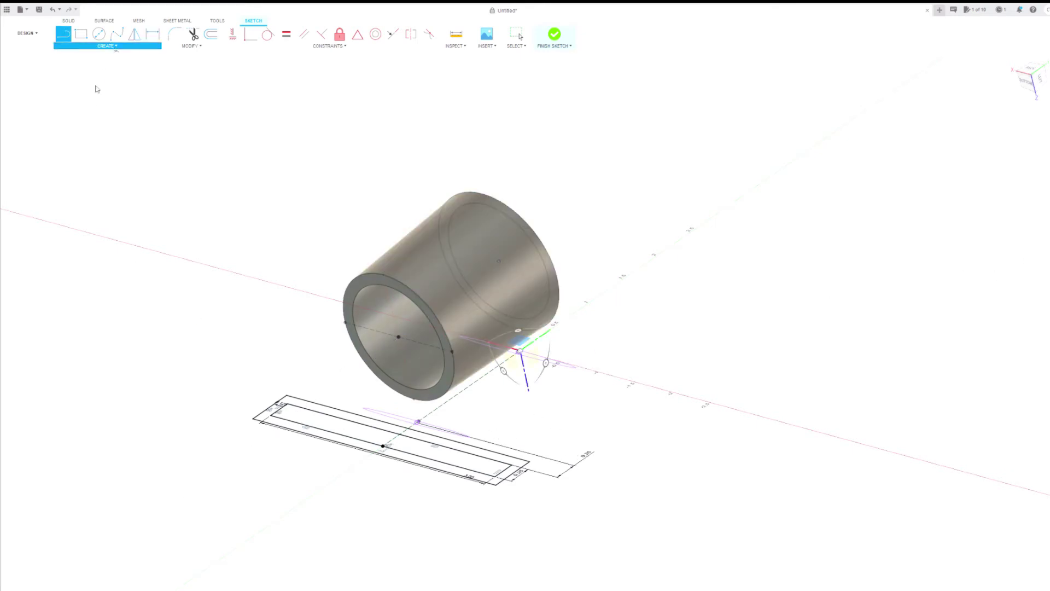
scroll(399, 442, up, 5)
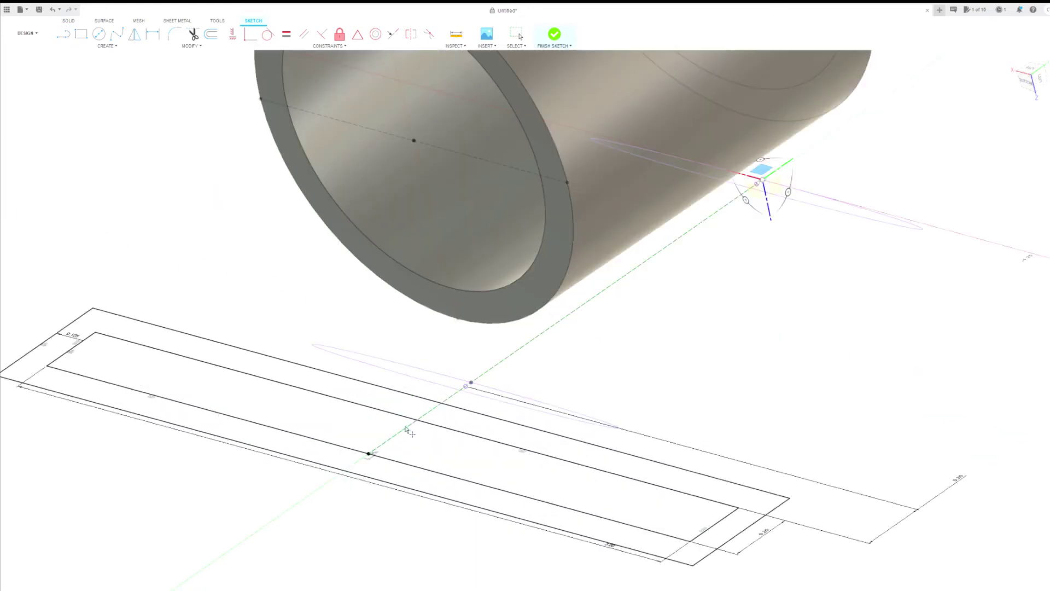
key(l)
click(417, 421)
click(369, 453)
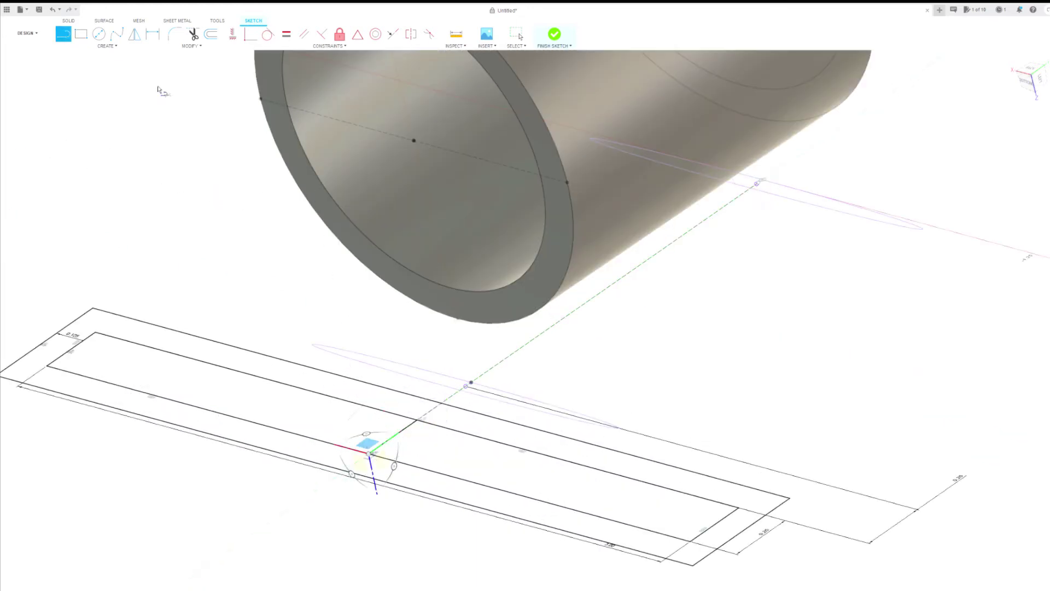
click(76, 143)
click(393, 437)
key(Escape)
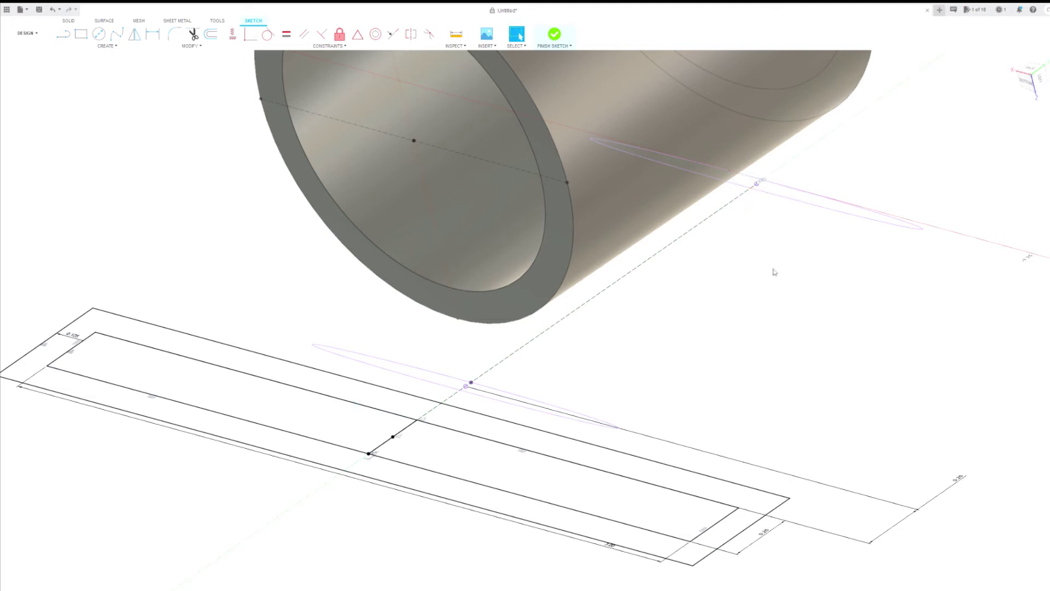
Step: Draw 3D lines joining the outer rectangle's two corners nearest the tube to the opposite side points of the tube's end rim
scroll(525, 391, down, 3)
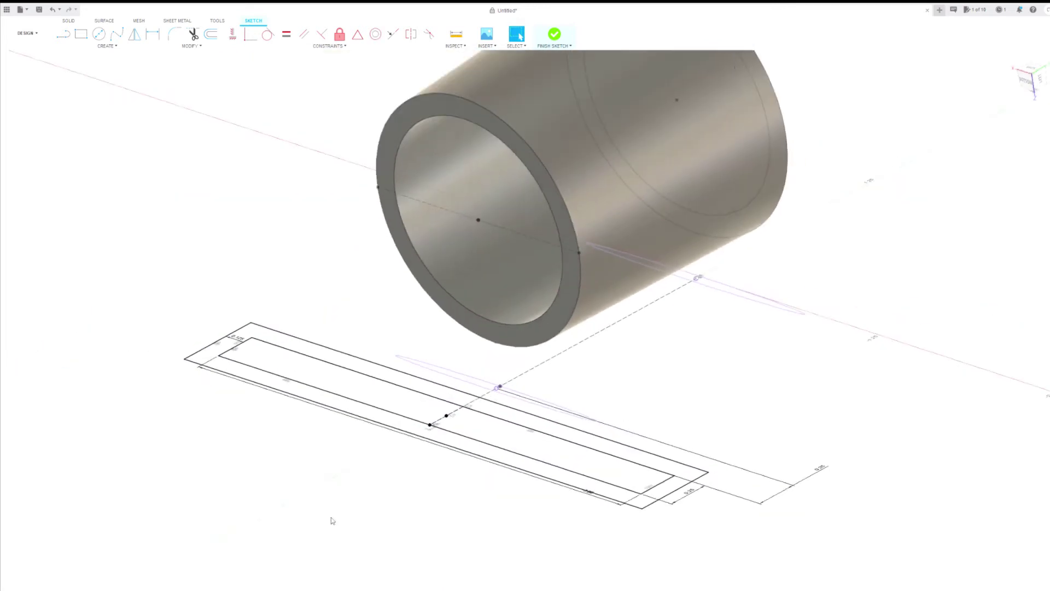
key(l)
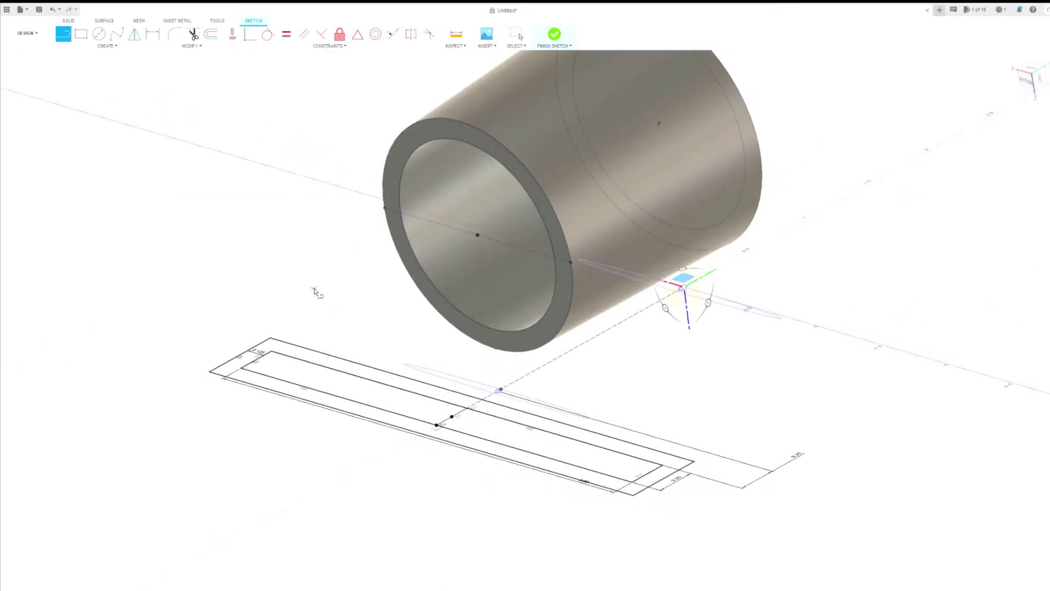
click(271, 338)
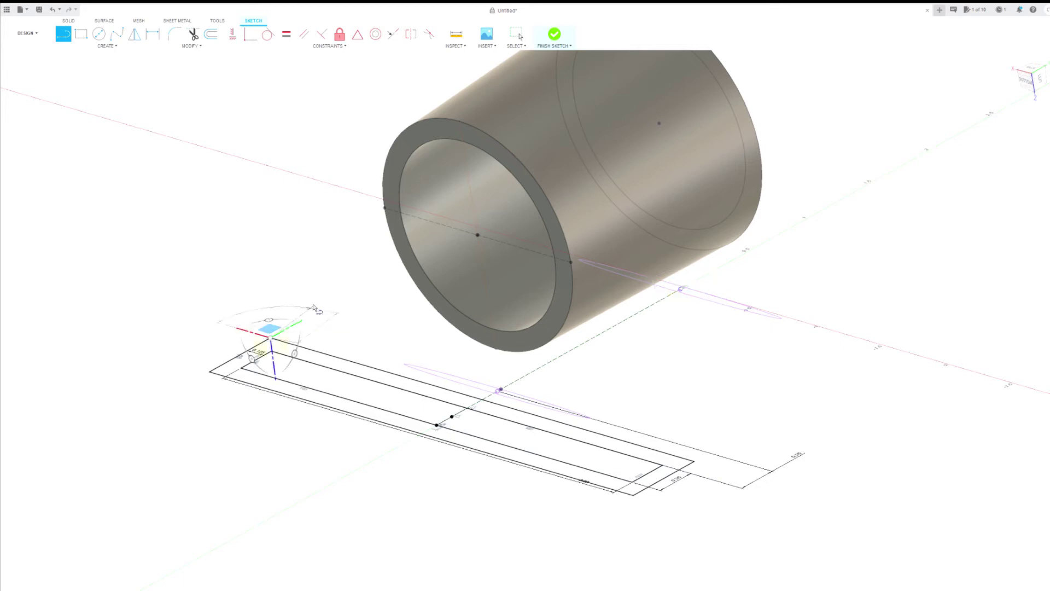
click(385, 209)
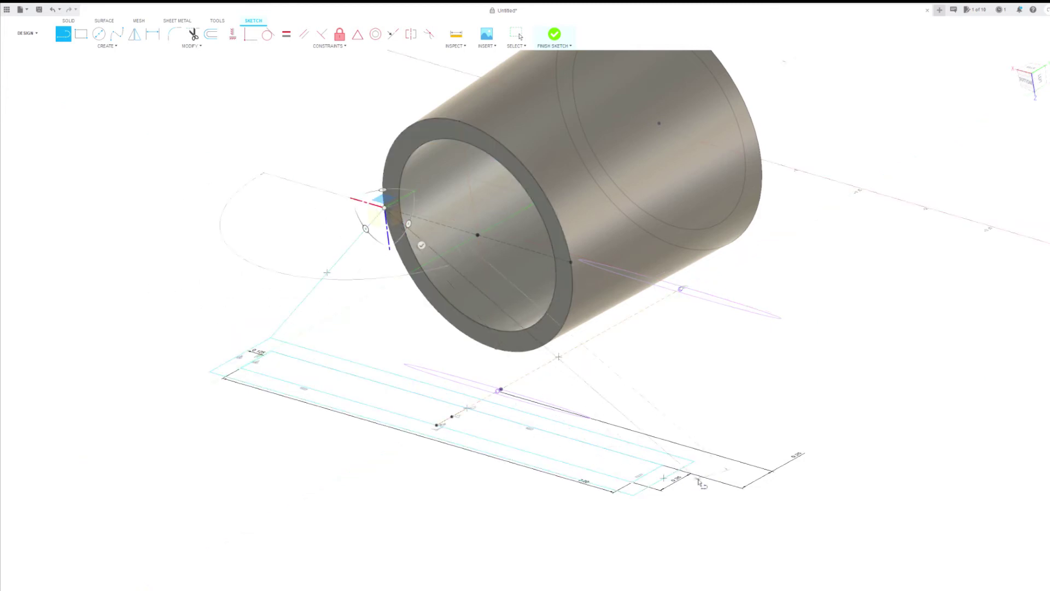
key(Escape)
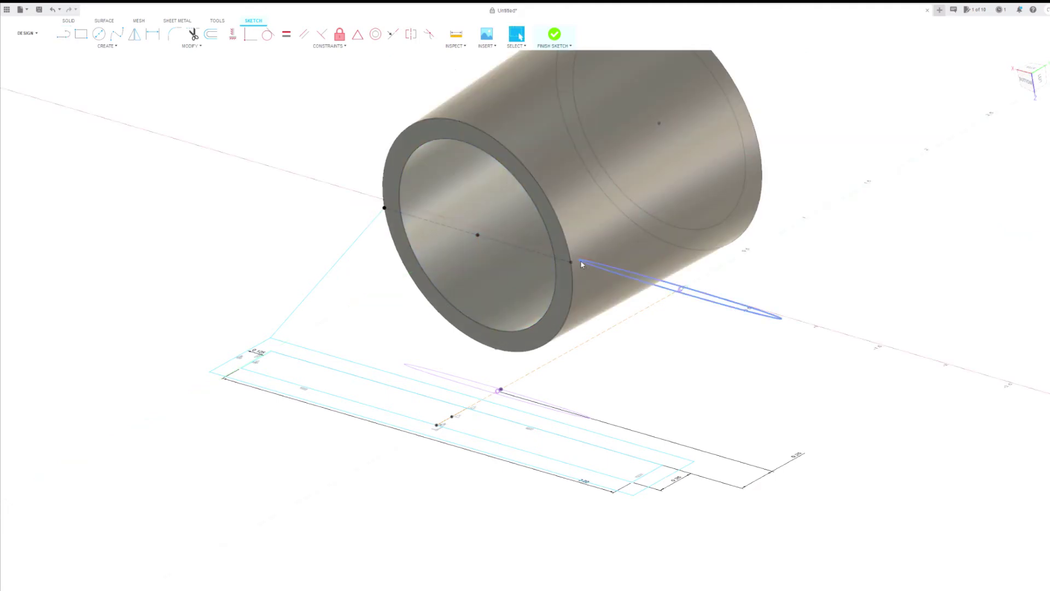
key(l)
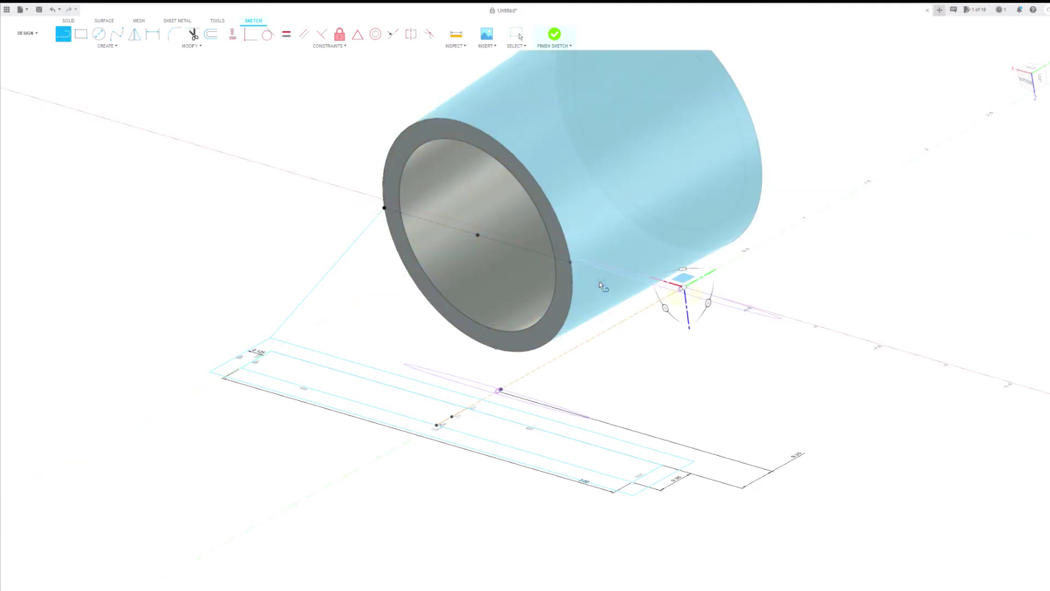
click(570, 262)
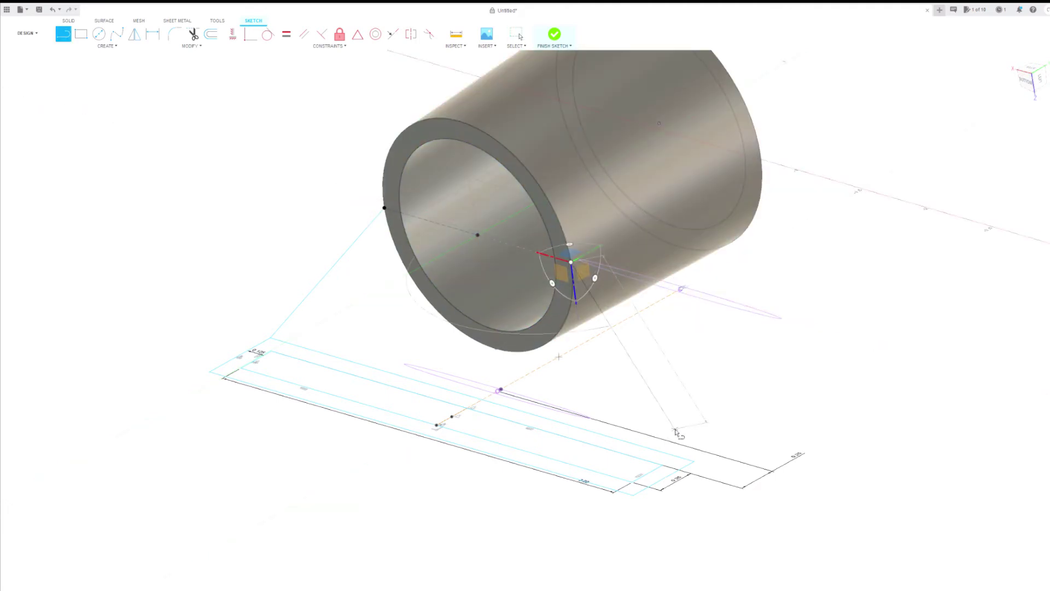
click(695, 462)
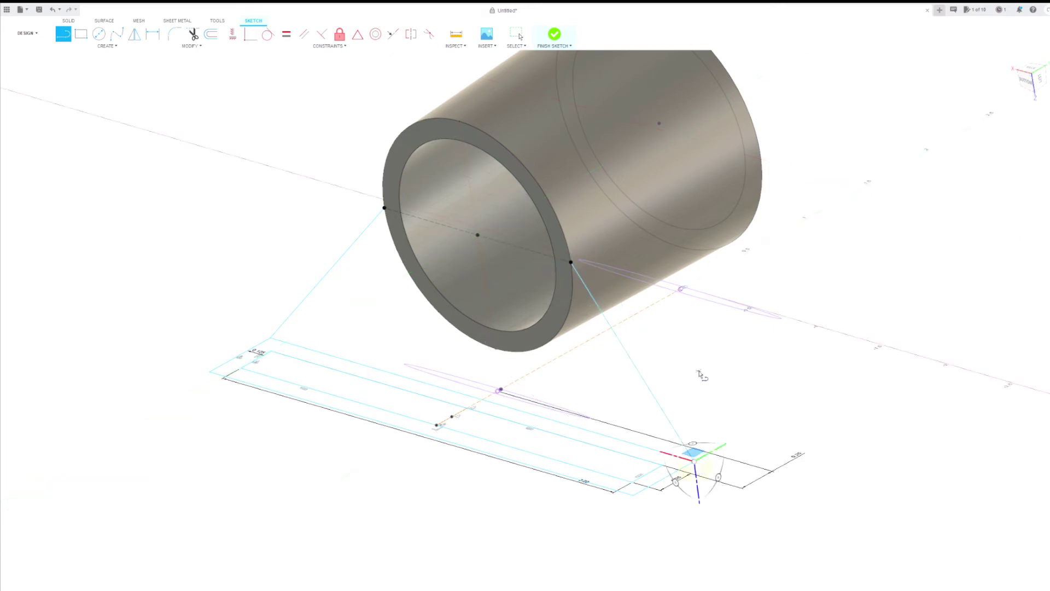
key(Escape)
Step: Connect the outer rectangle's two far corners to the top point of the tube's end rim with 3D lines
key(l)
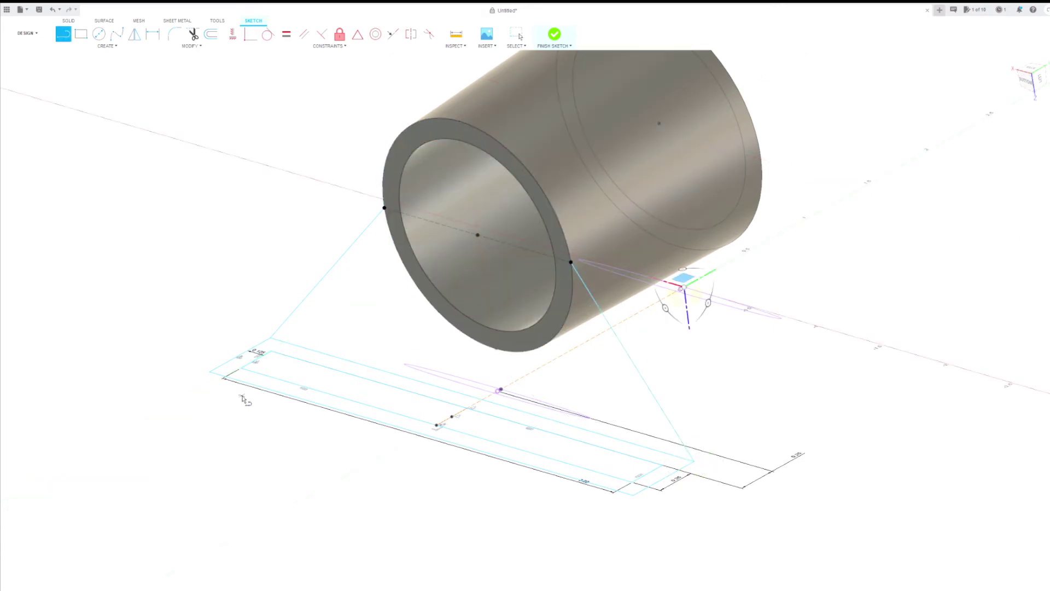
click(211, 372)
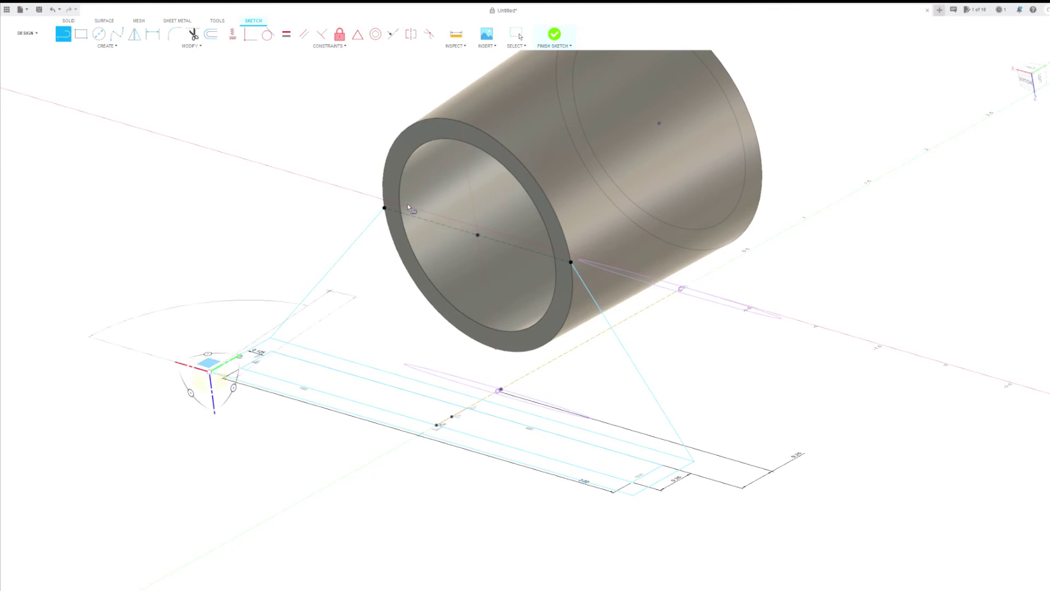
click(460, 121)
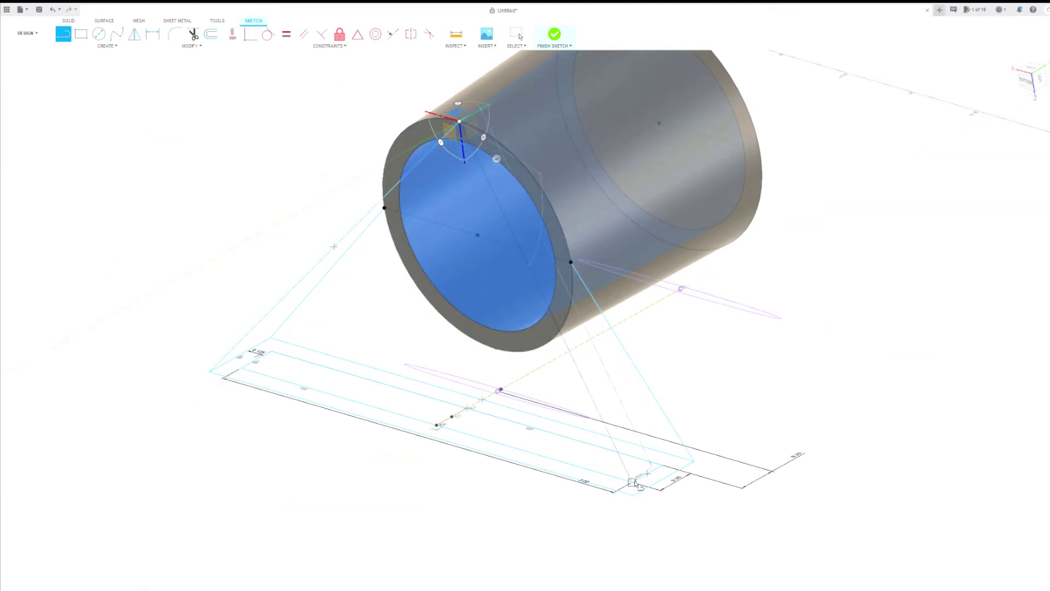
click(634, 490)
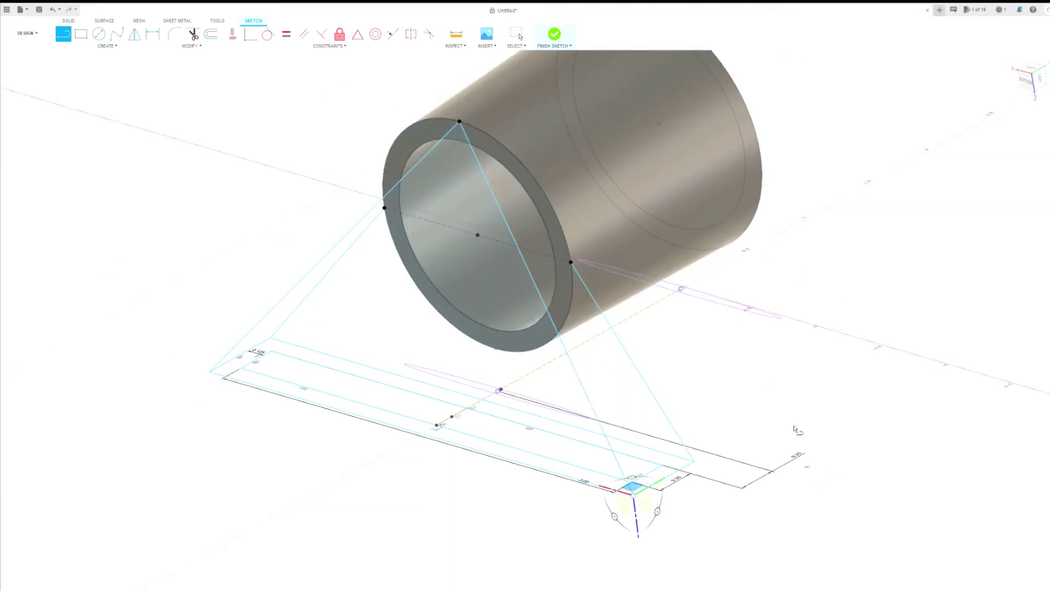
Step: Draw lines from the outer rectangle's near-edge midpoint to the rim's lowest point and from the inner rectangle's centre point to the tube's centre
click(482, 400)
click(496, 349)
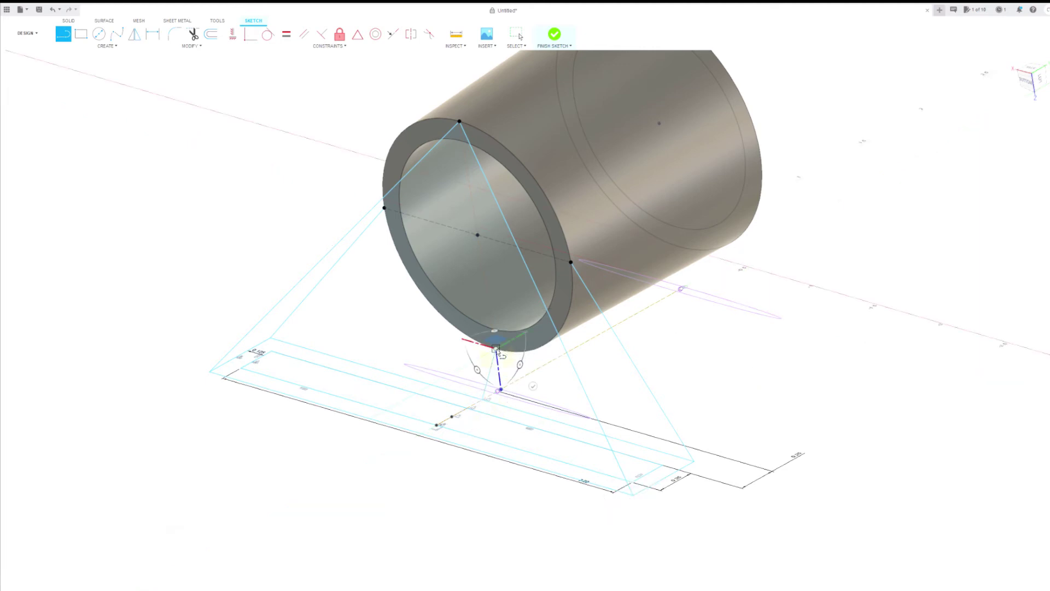
key(Escape)
key(l)
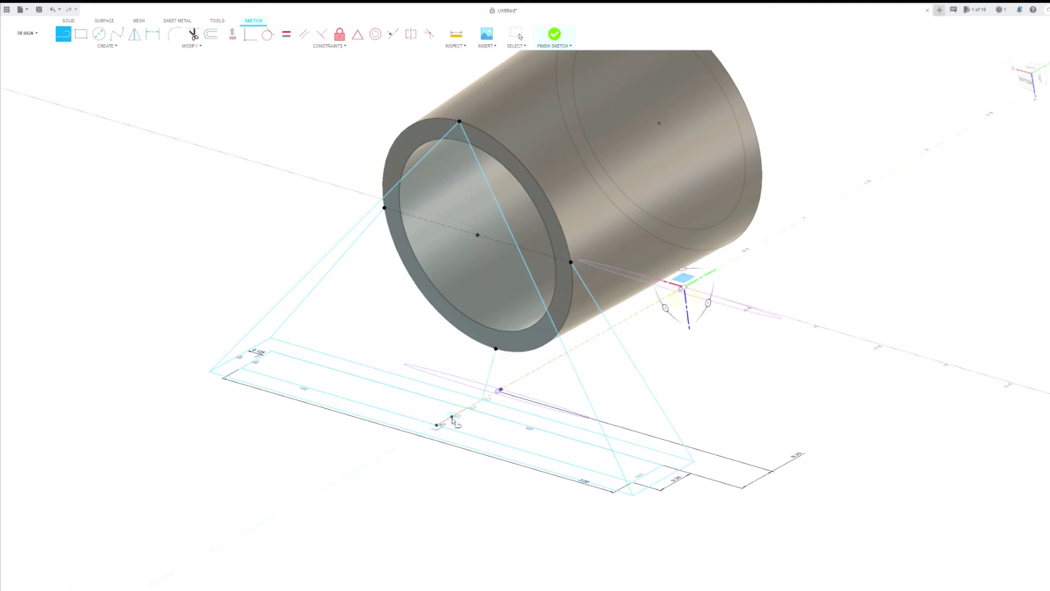
click(478, 236)
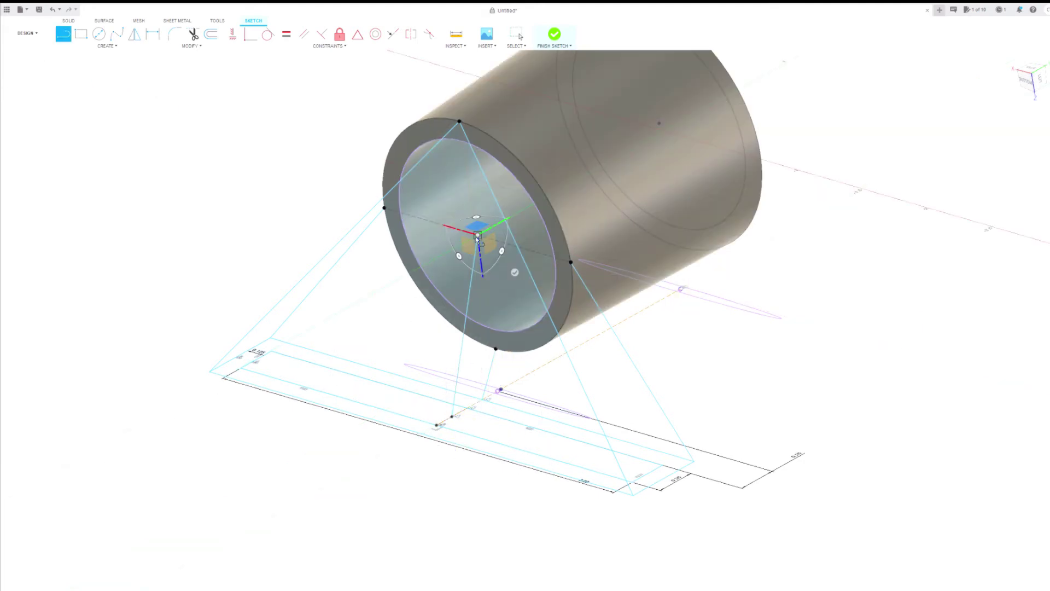
key(Escape)
Step: Finish the sketch and loft a solid between the outer rectangular profile and the tube's end face
mouse_move(712, 536)
shift+middle_down()
mouse_move(583, 491)
mouse_move(413, 113)
mouse_move(352, 234)
mouse_move(610, 426)
shift+middle_up()
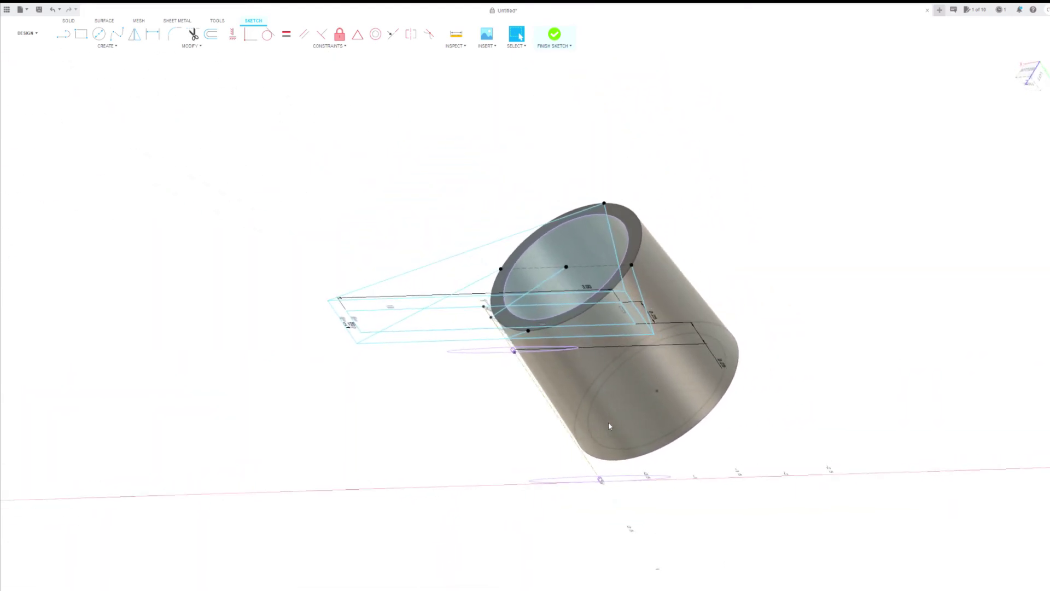
key(e)
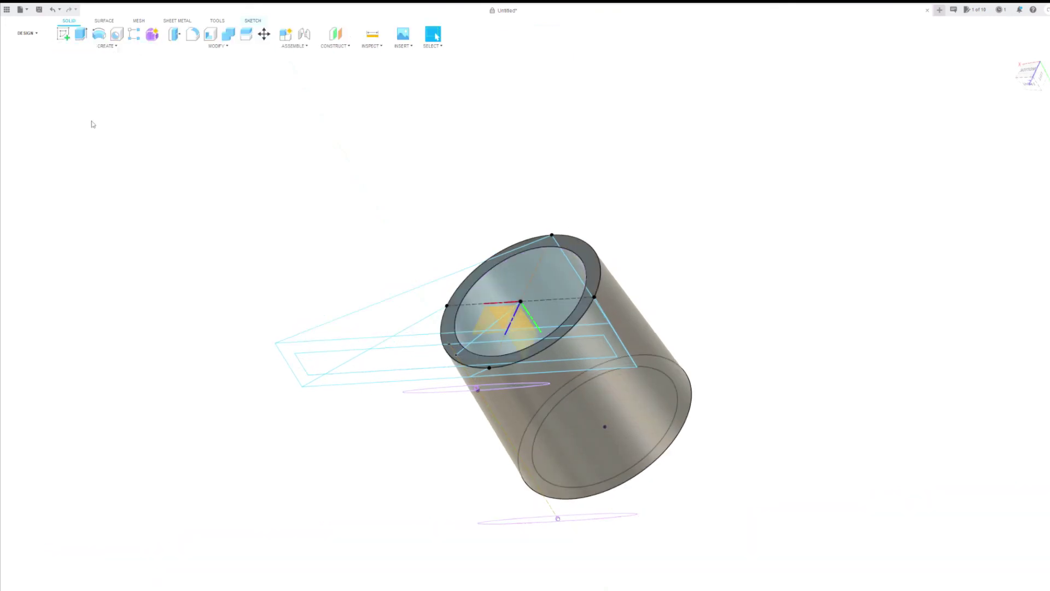
click(304, 348)
shift+middle_drag(303, 343, 555, 263)
click(564, 267)
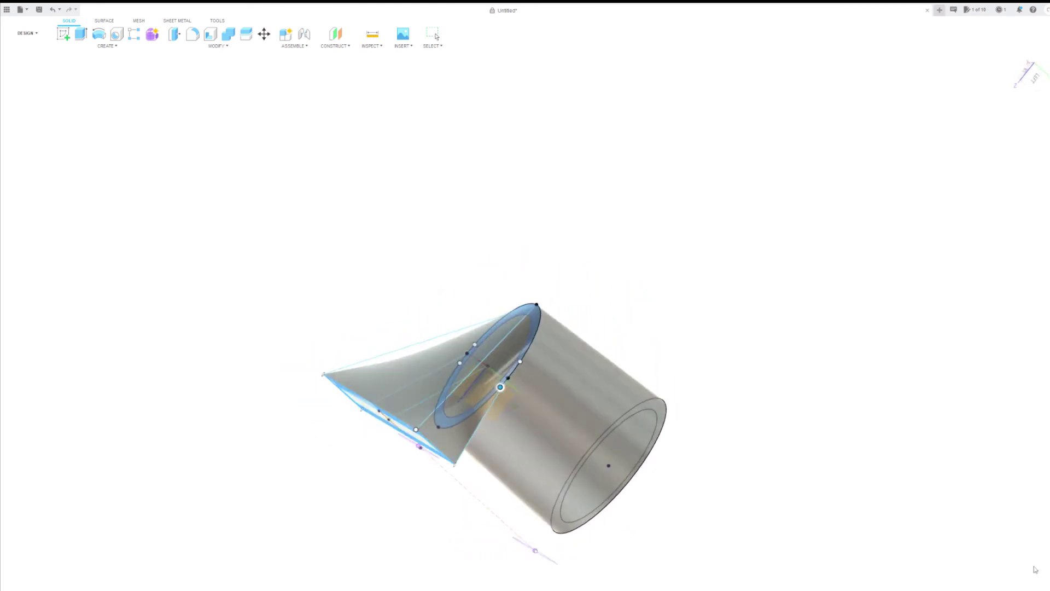
shift+middle_drag(1035, 569, 870, 324)
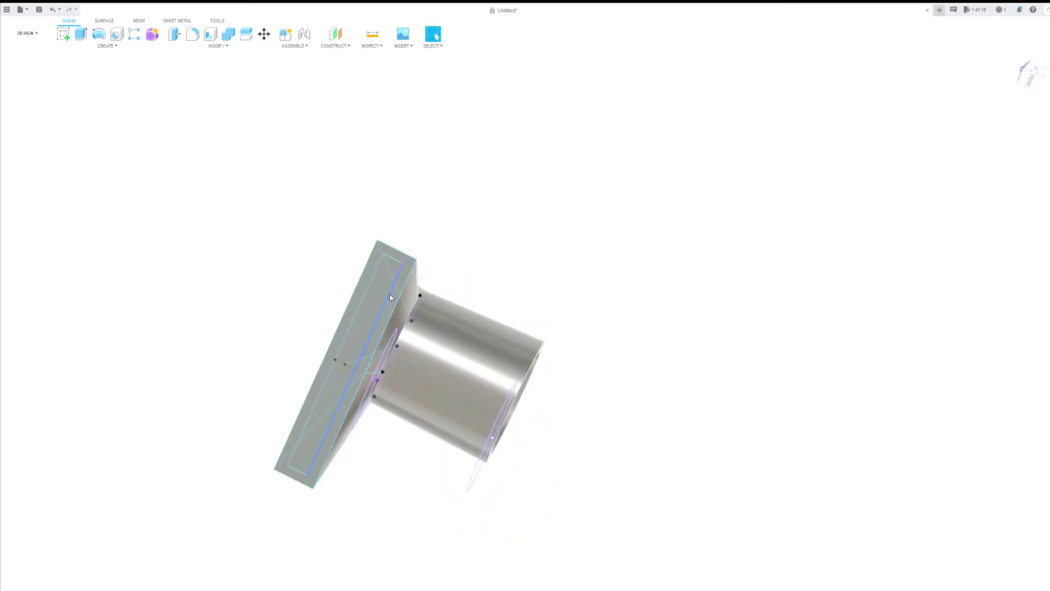
Step: Loft a cut between the inner circle at the tube's end and the inner rectangular profile to hollow out the nozzle
click(378, 297)
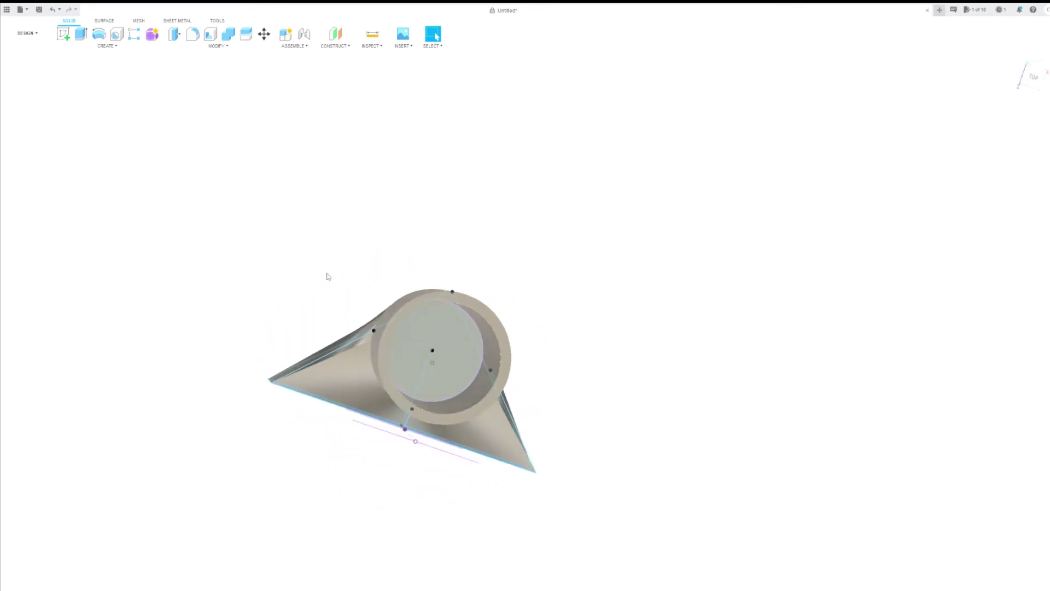
click(462, 355)
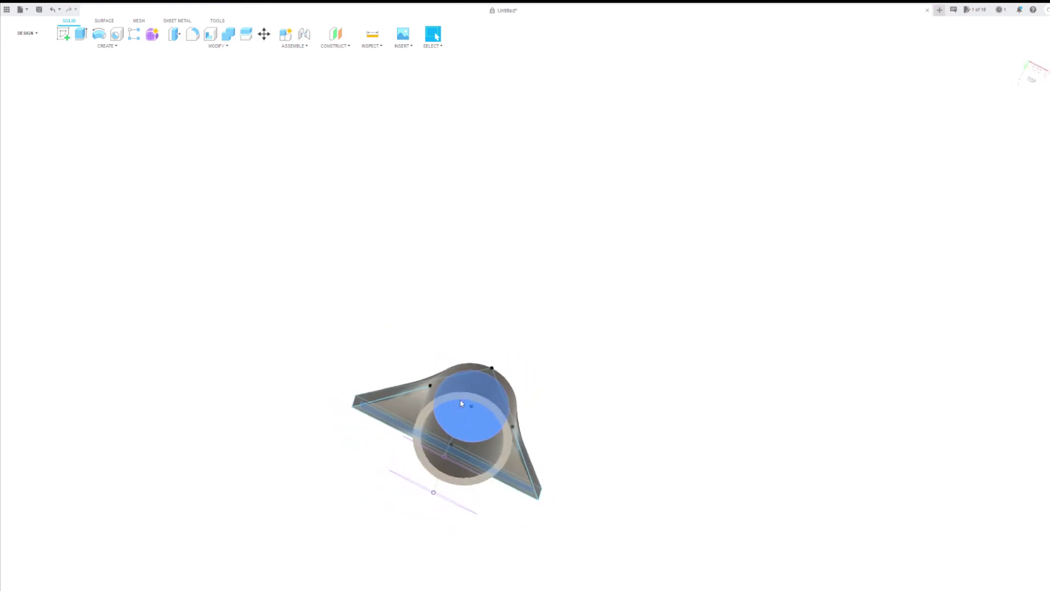
click(103, 41)
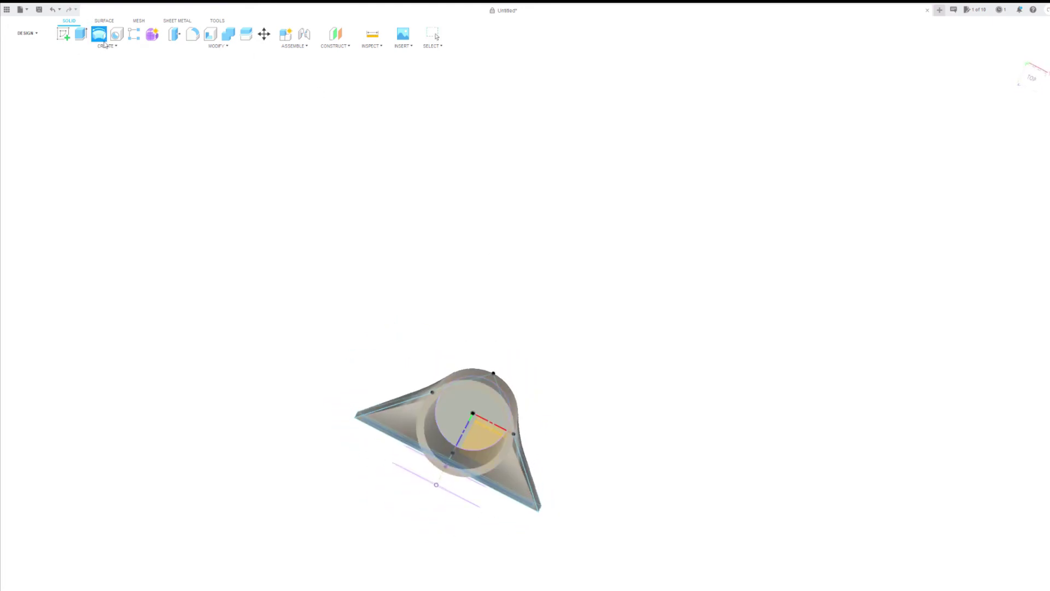
click(114, 48)
click(78, 119)
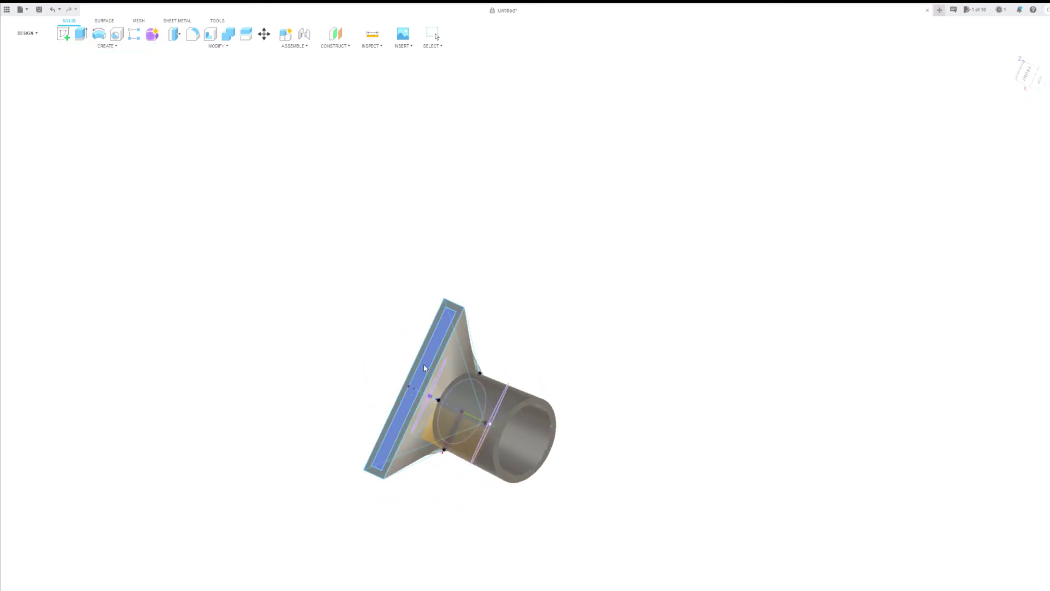
click(425, 366)
shift+middle_drag(530, 438, 348, 332)
click(479, 416)
click(783, 417)
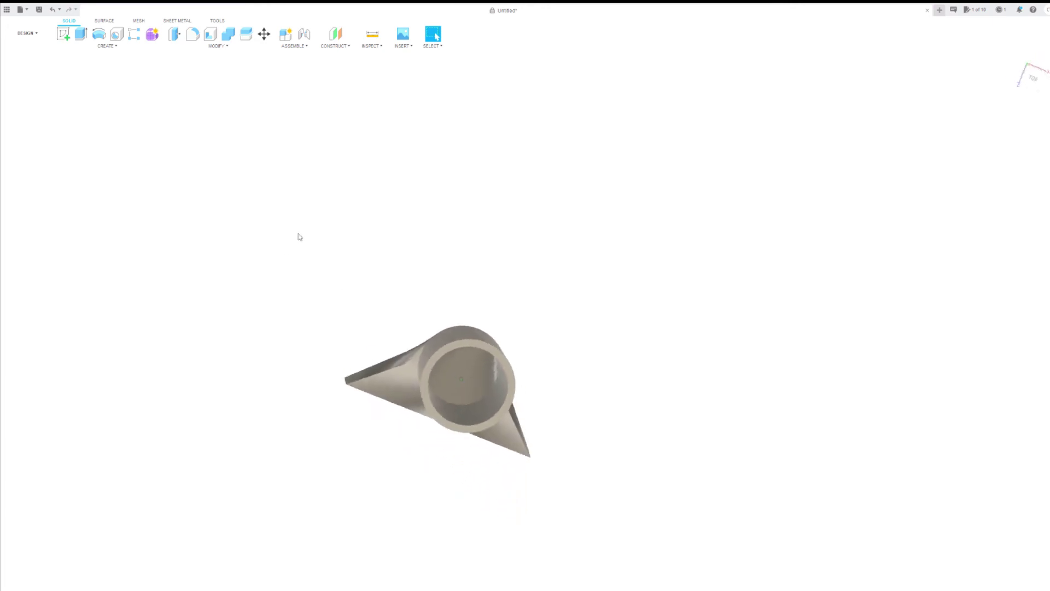
Step: Examine the hollow nozzle from several sides, including its rectangular opening and the transition into the round tube
shift+middle_drag(361, 359, 353, 406)
shift+middle_drag(435, 488, 458, 477)
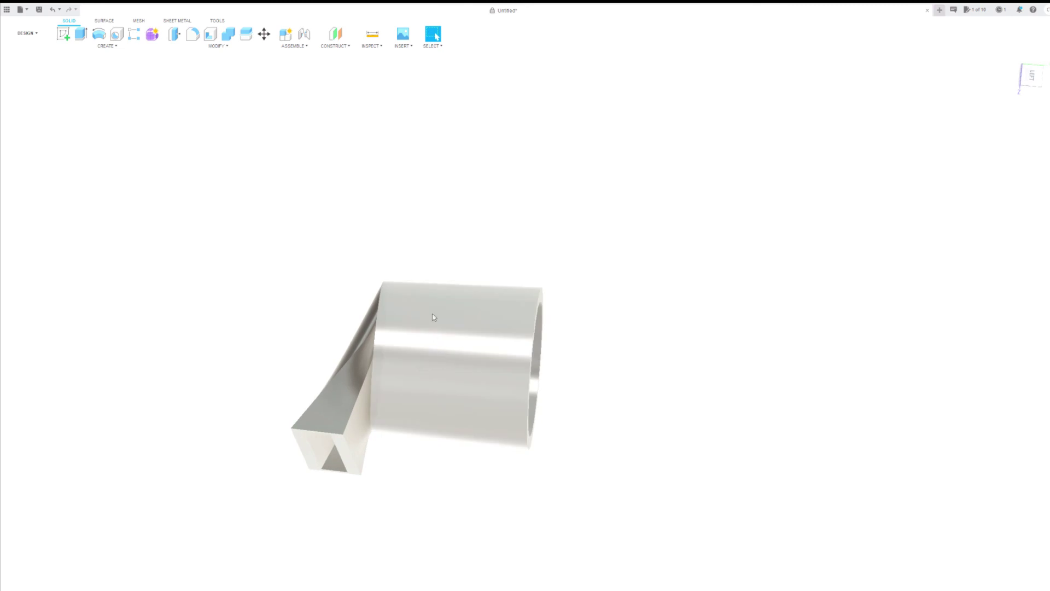
shift+middle_drag(424, 379, 414, 347)
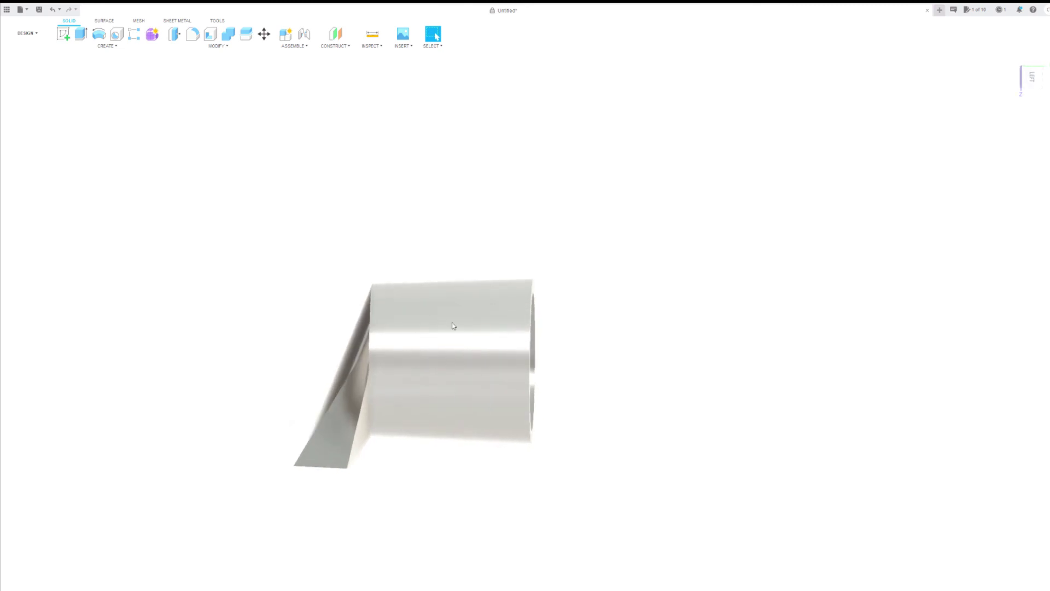
mouse_move(438, 381)
shift+middle_down()
mouse_move(502, 418)
mouse_move(475, 485)
shift+middle_up()
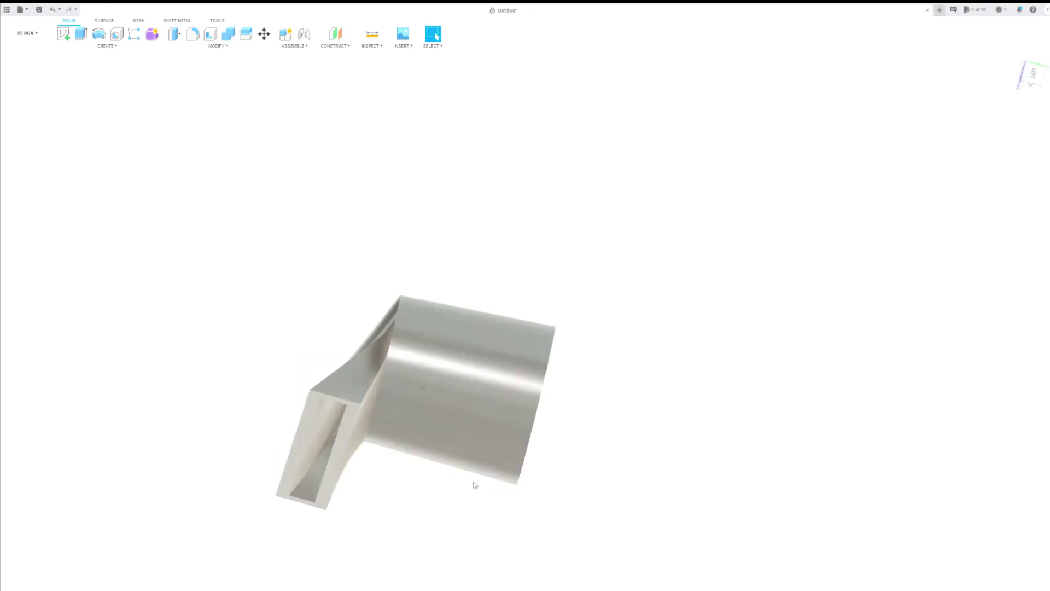
shift+middle_drag(496, 530, 283, 464)
shift+middle_drag(369, 387, 369, 387)
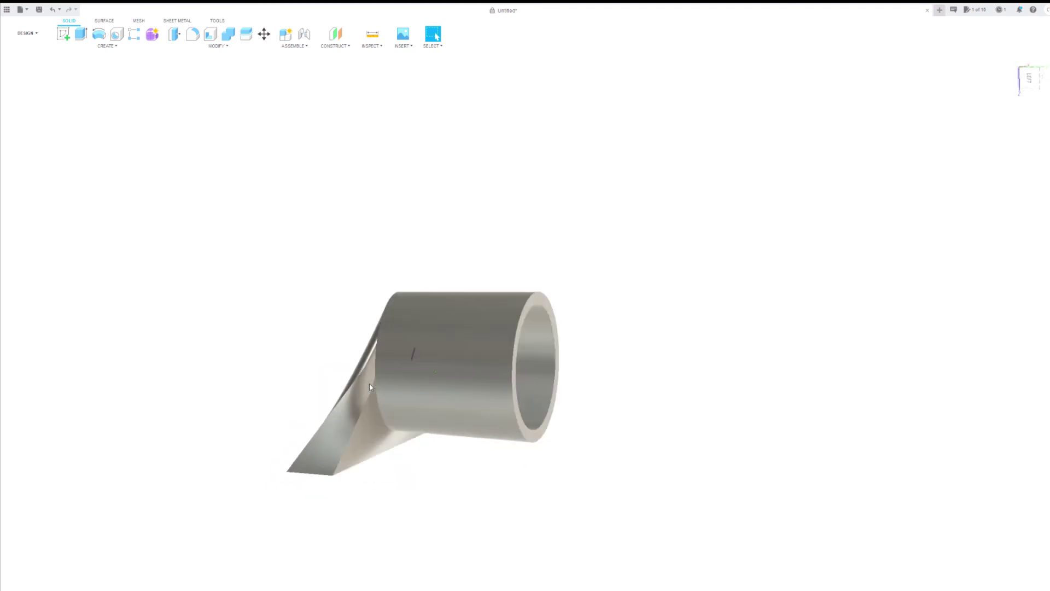